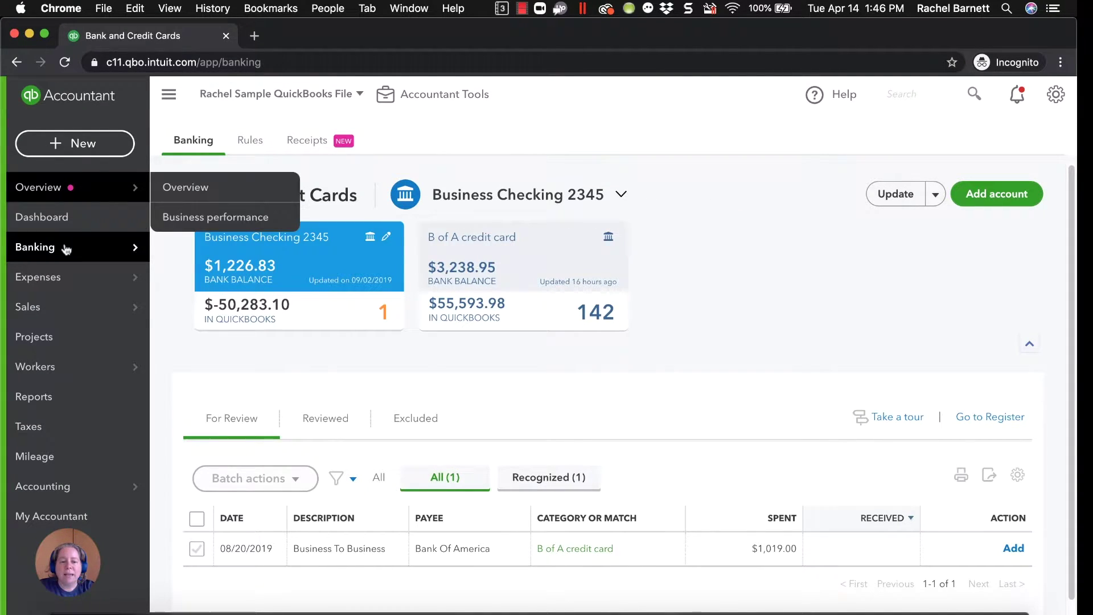
# Step: Leave the banking menu and open Business Checking 2345's bank feed from the dashboard
pyautogui.moveTo(65, 249)
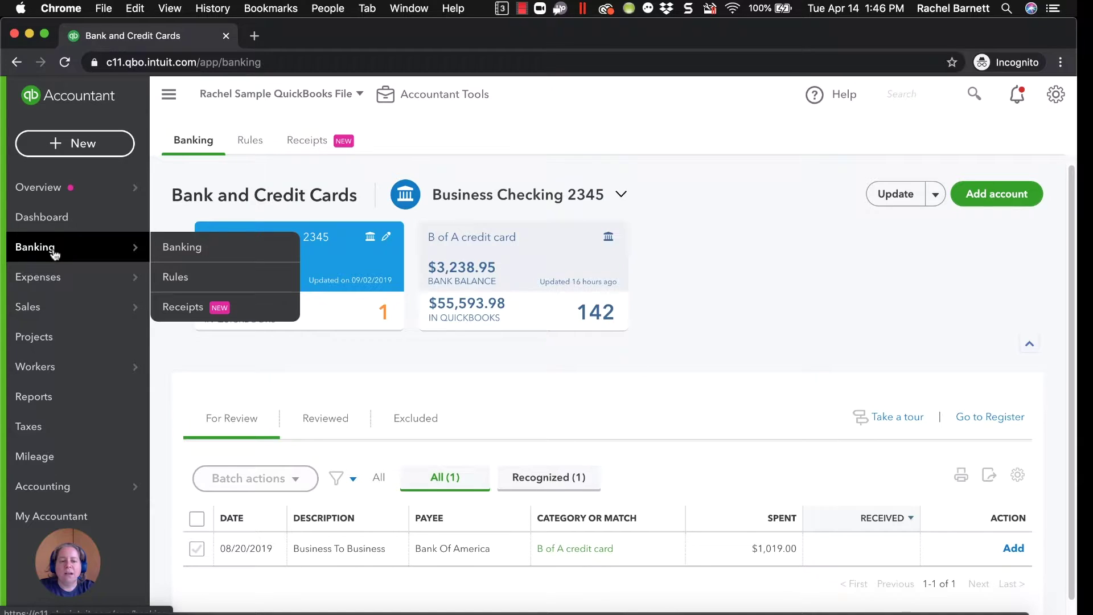
pyautogui.click(55, 253)
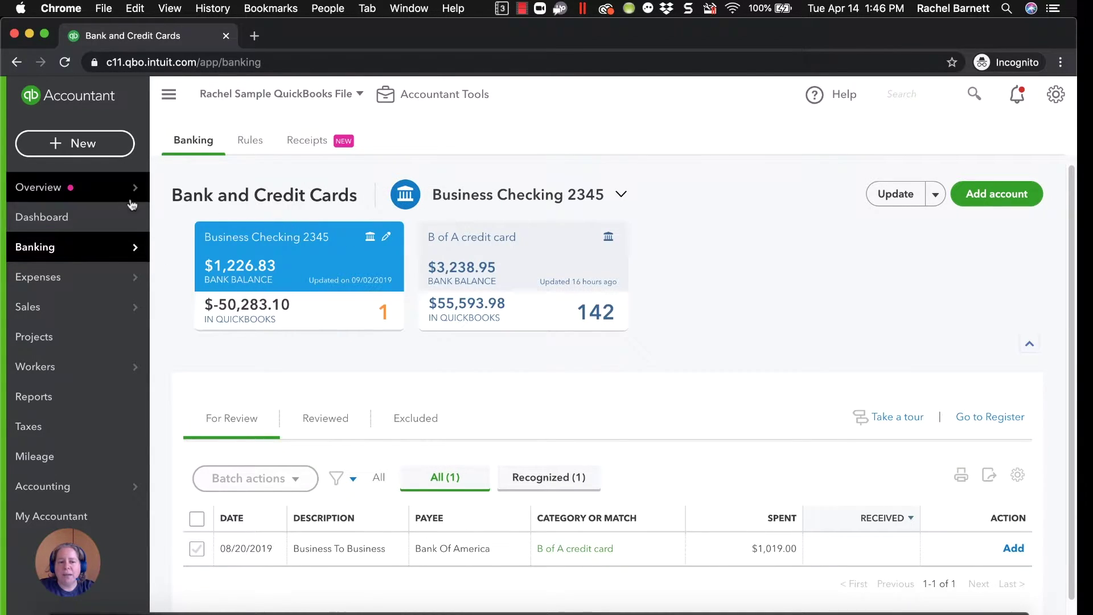
pyautogui.click(48, 223)
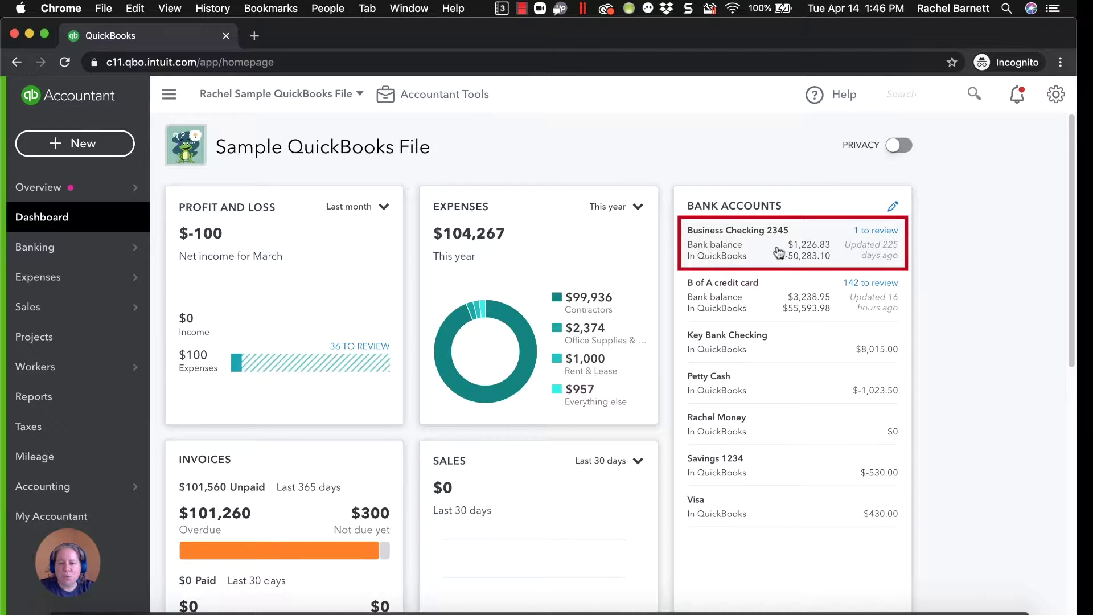
pyautogui.click(778, 253)
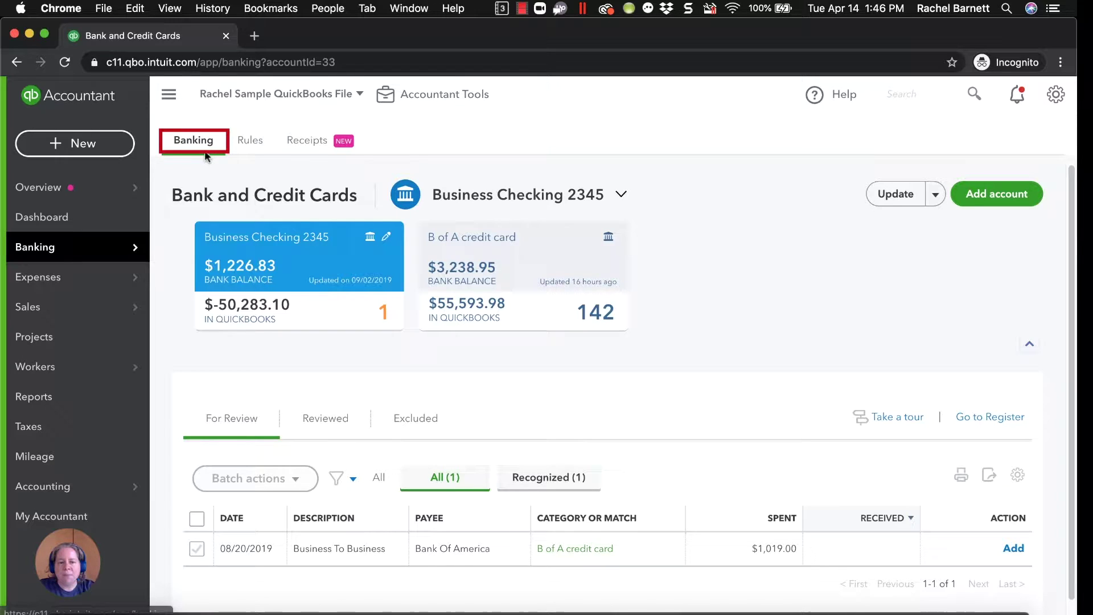
pyautogui.click(245, 152)
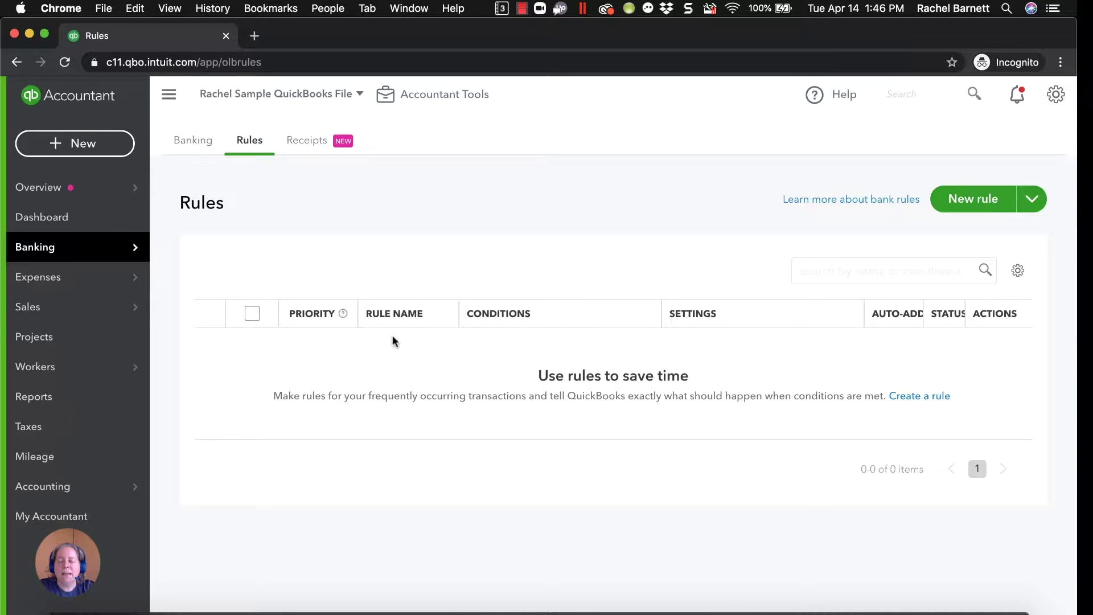
# Step: Return to the bank transactions feed and switch between the B of A credit card and Business Checking 2345
pyautogui.click(206, 154)
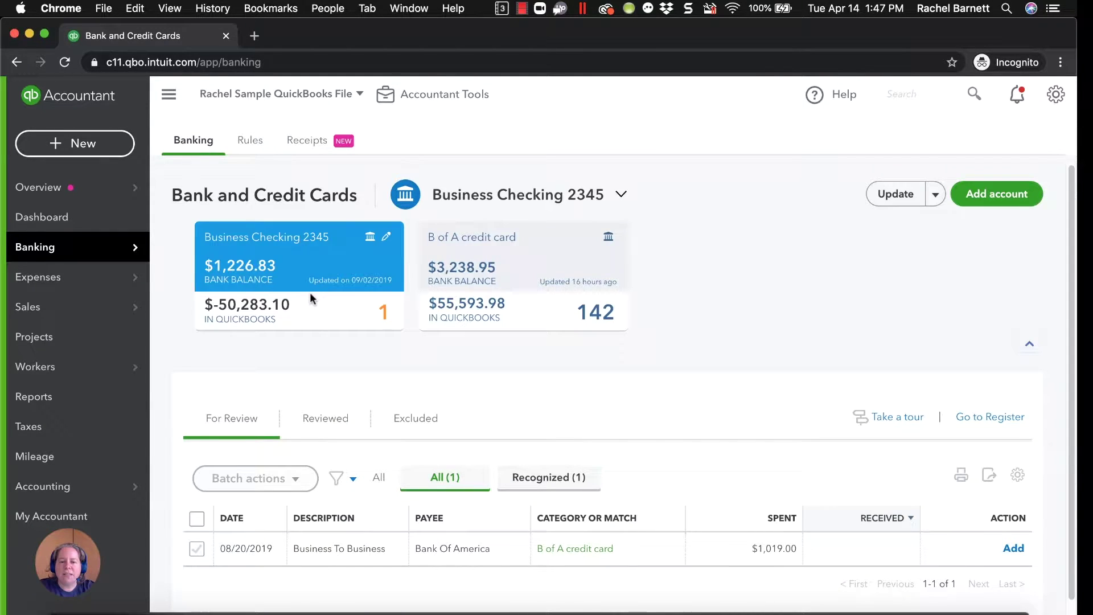
pyautogui.click(484, 311)
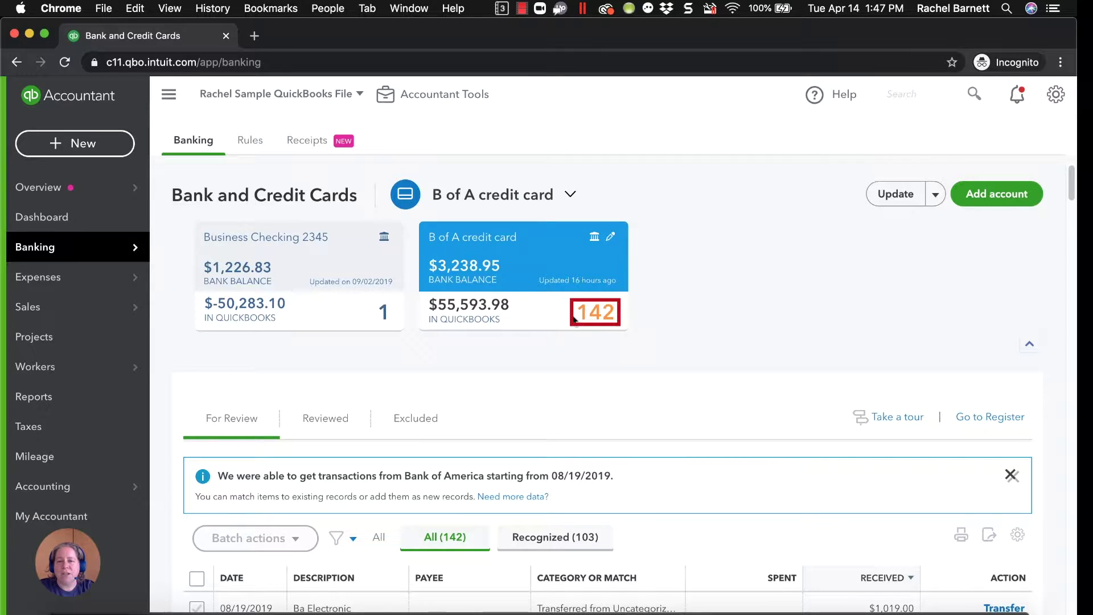
pyautogui.click(333, 308)
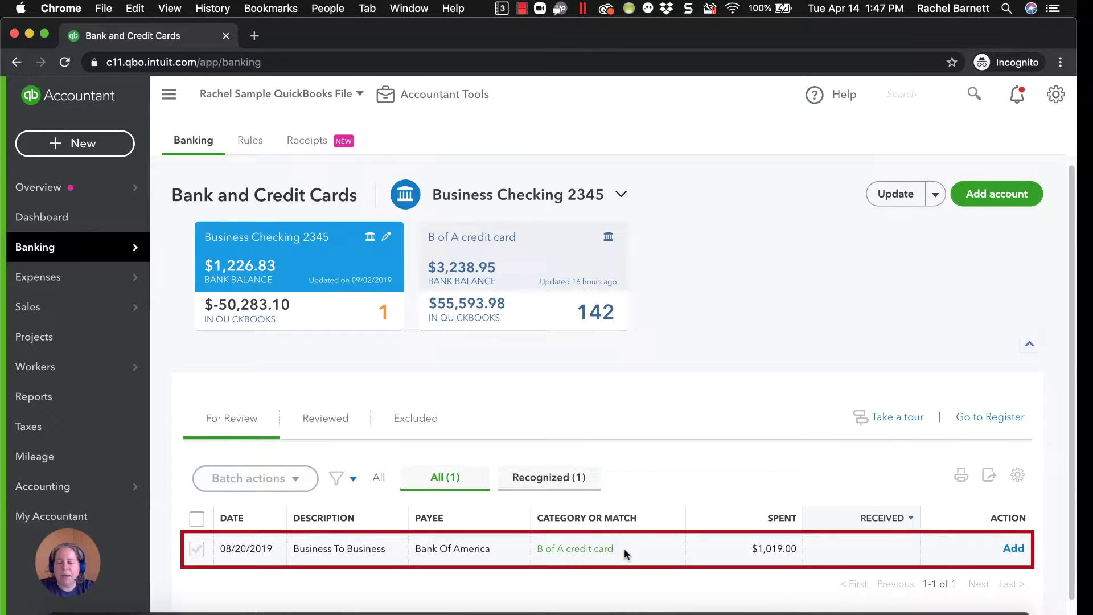
# Step: Review the B of A credit card's $1,019.00 receipt, then go back to Business Checking 2345's feed
pyautogui.click(514, 314)
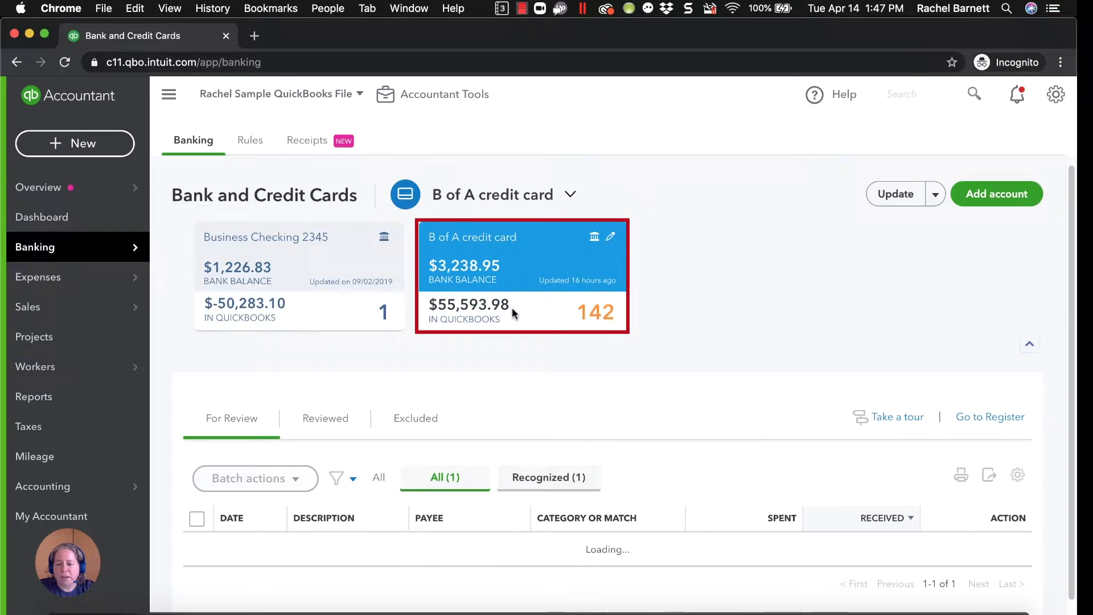
pyautogui.scroll(-5, 856, 545)
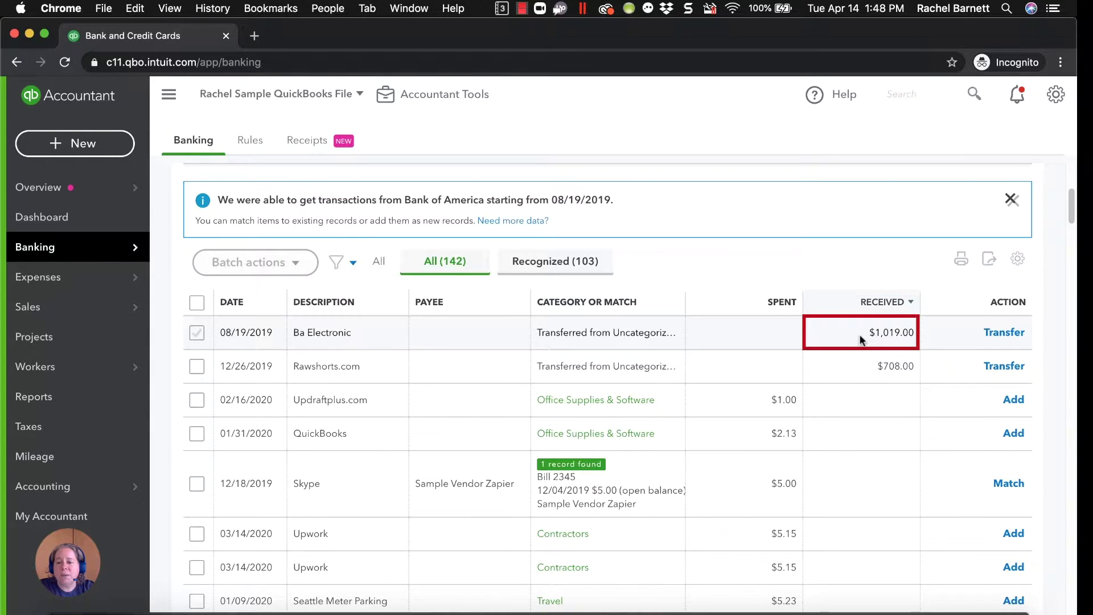
pyautogui.scroll(5, 860, 336)
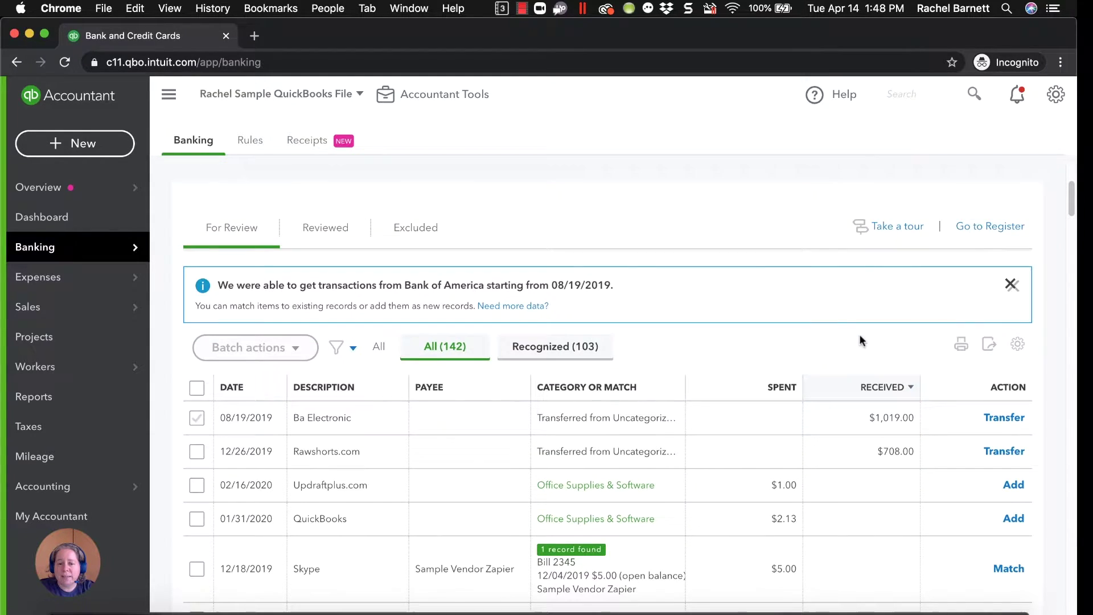
pyautogui.click(287, 254)
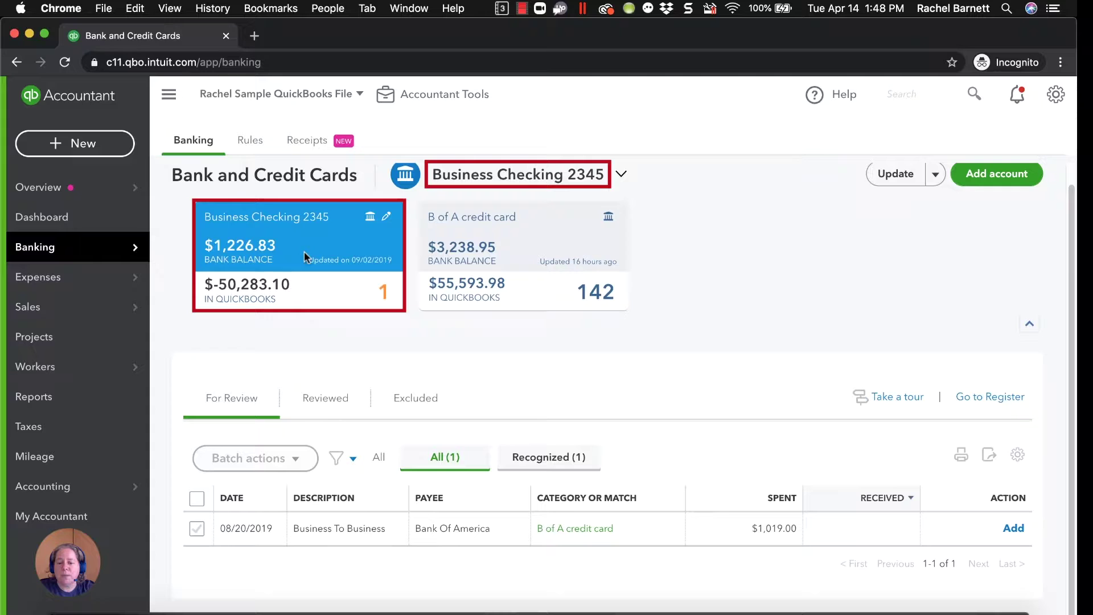
# Step: Expand the 08/20/2019 $1,019.00 payment and check its bank detail, Bank Of America payee and B of A credit card category
pyautogui.click(481, 529)
pyautogui.scroll(-5, 473, 529)
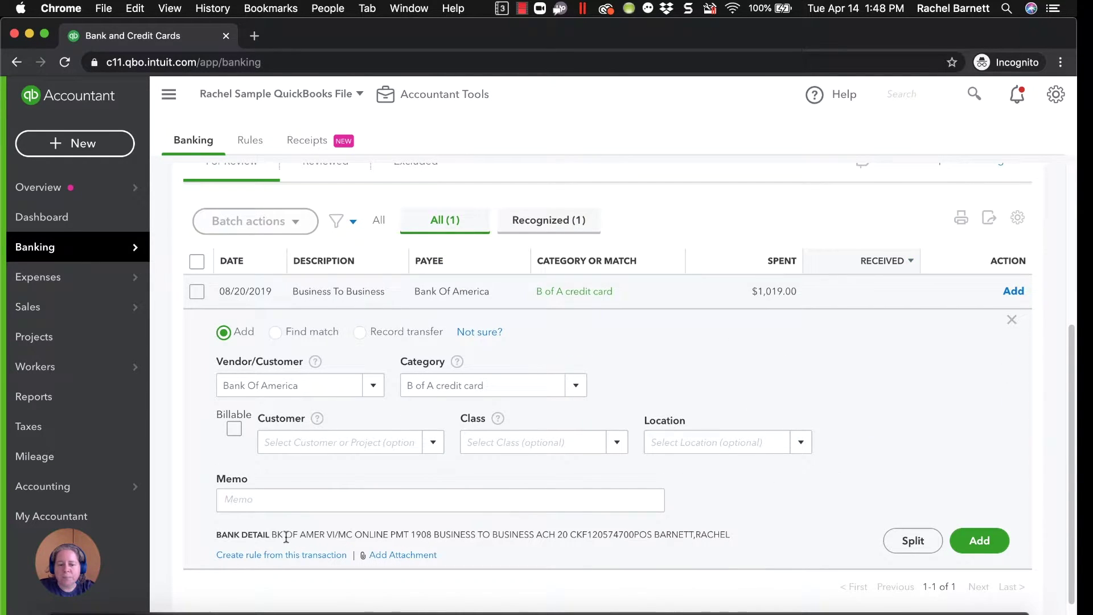
pyautogui.moveTo(272, 535); pyautogui.dragTo(487, 536)
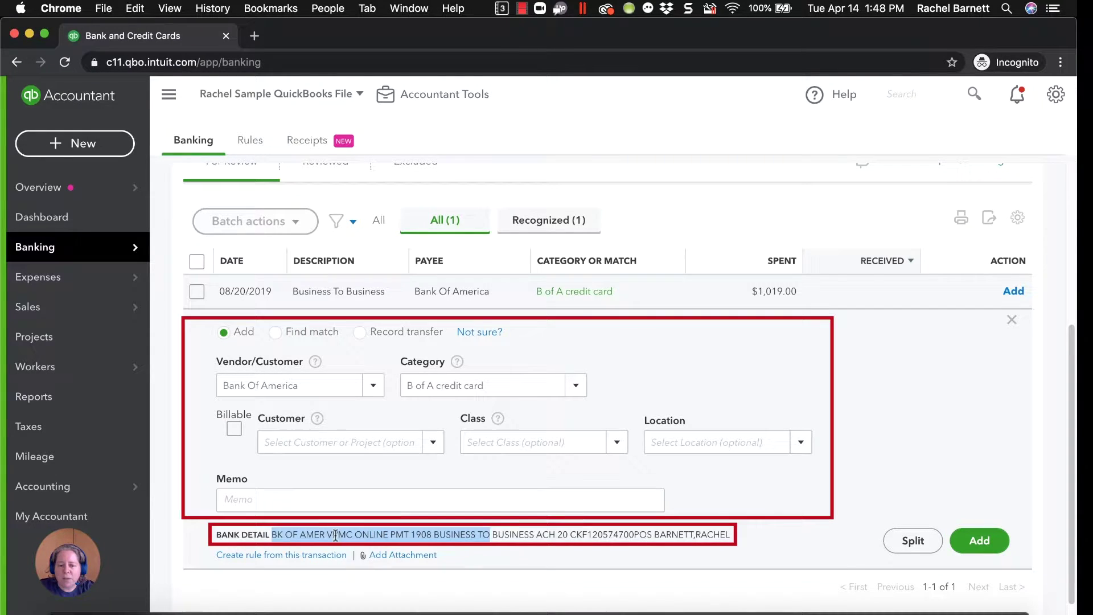
pyautogui.click(333, 385)
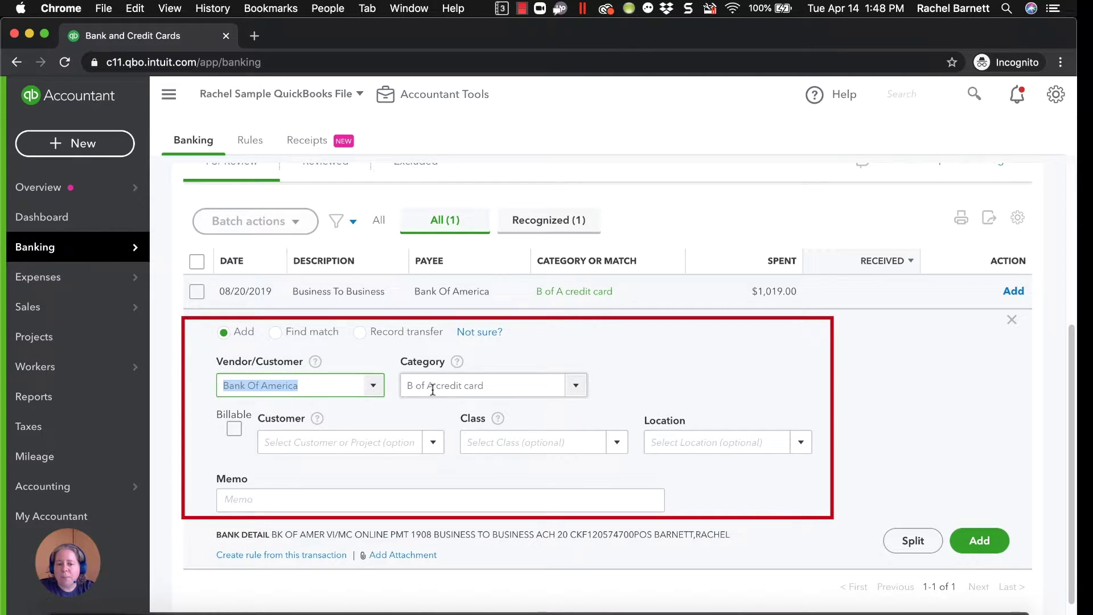
pyautogui.click(469, 389)
pyautogui.click(578, 389)
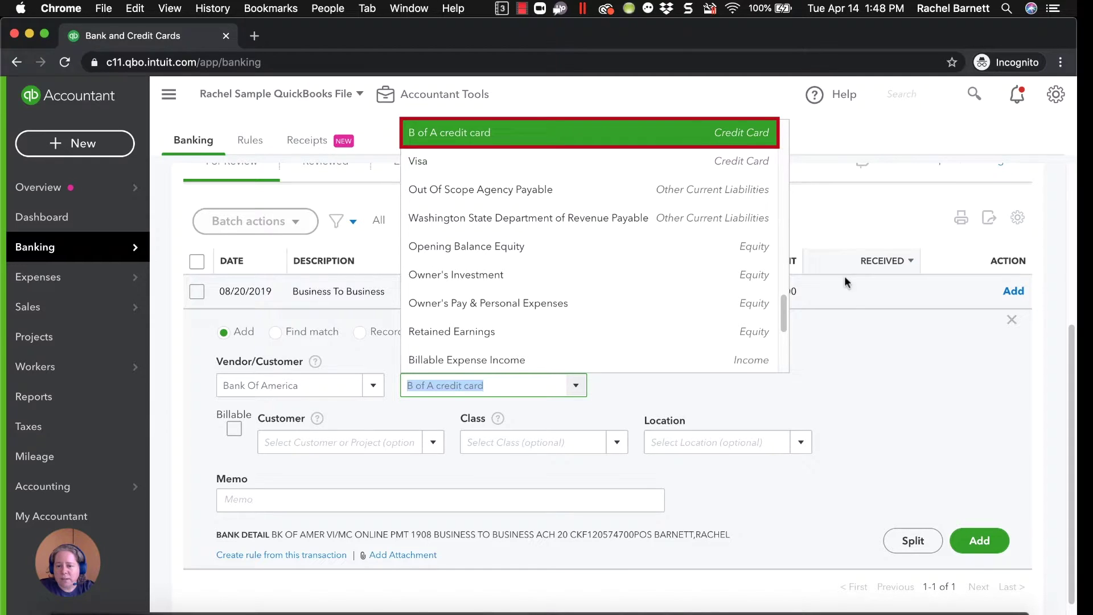
pyautogui.click(855, 383)
pyautogui.scroll(5, 851, 381)
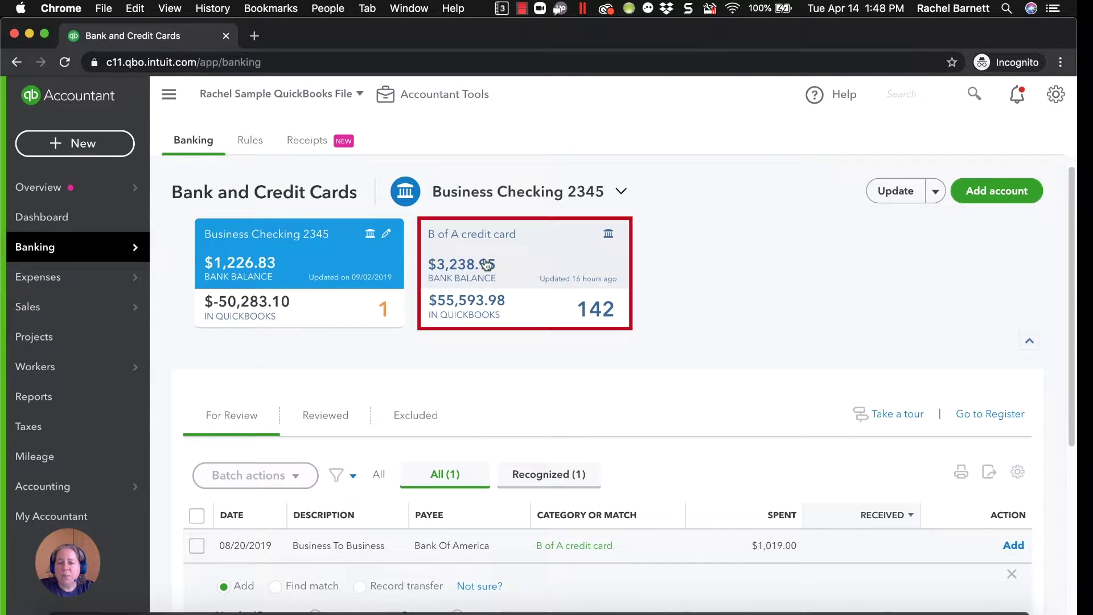
# Step: Expand the card's 08/19/2019 $1,019.00 Ba Electronic deposit and check its Uncategorized Asset transfer account
pyautogui.click(487, 265)
pyautogui.scroll(-1, 798, 510)
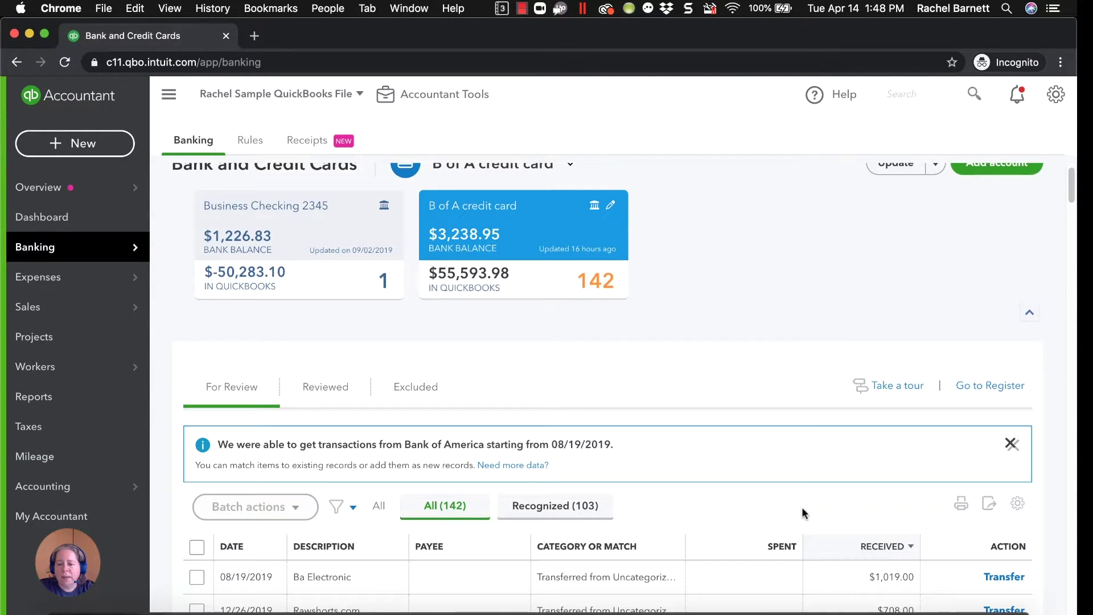
pyautogui.scroll(-1, 802, 513)
pyautogui.click(768, 521)
pyautogui.scroll(-2, 794, 522)
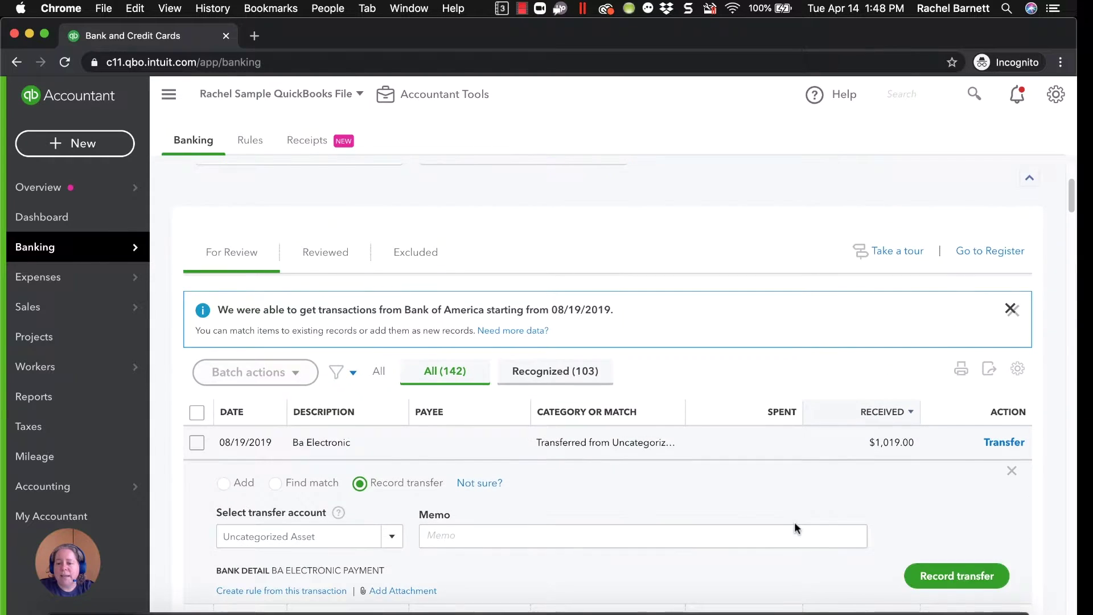
pyautogui.scroll(-3, 795, 522)
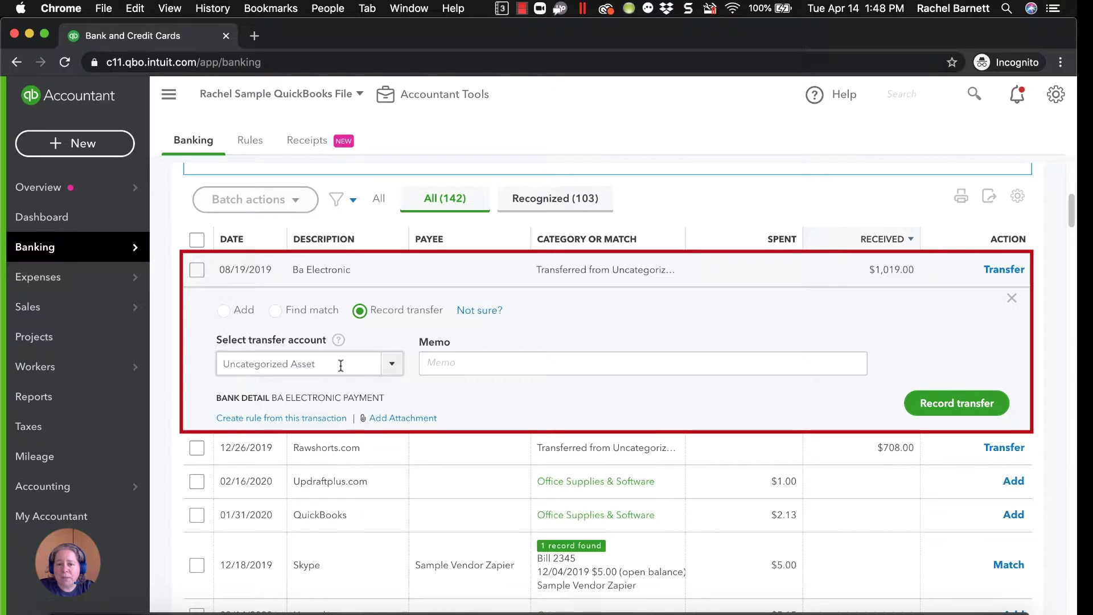
pyautogui.moveTo(336, 363); pyautogui.dragTo(254, 364)
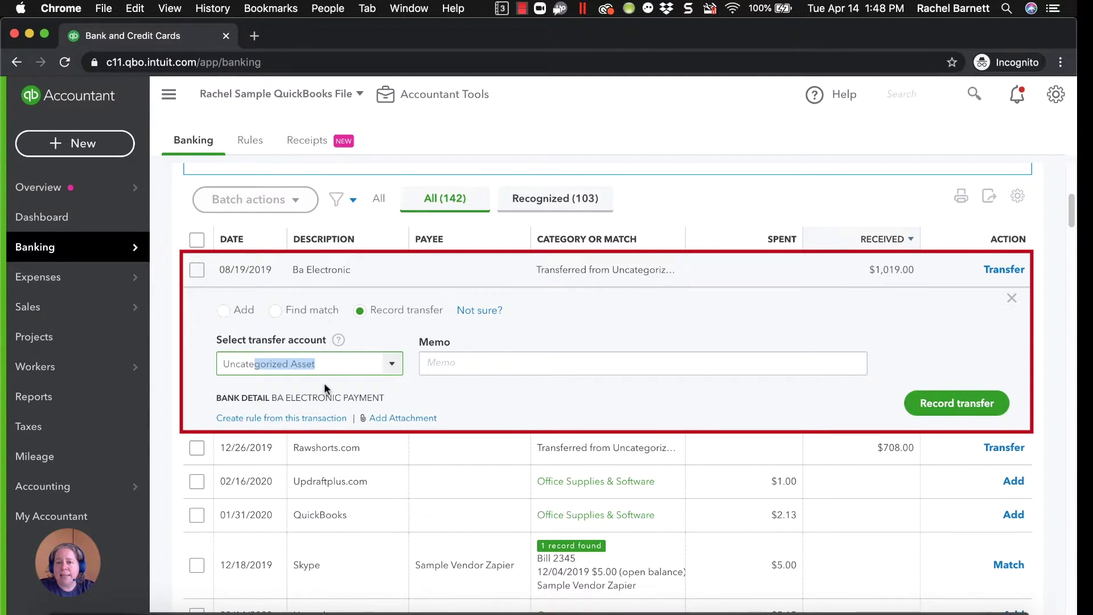
pyautogui.click(483, 405)
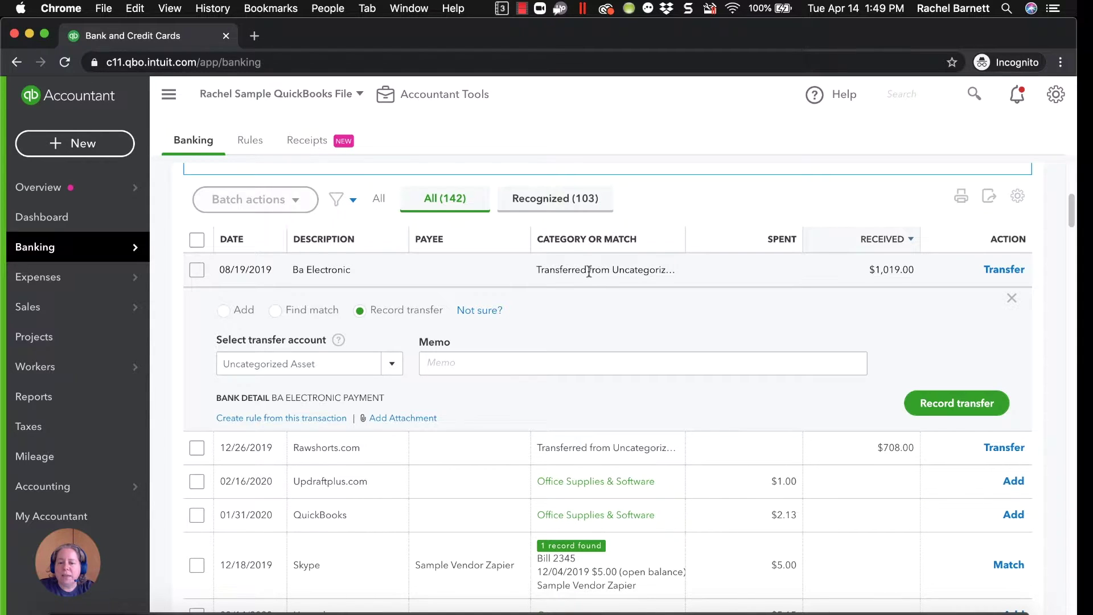
pyautogui.moveTo(335, 346)
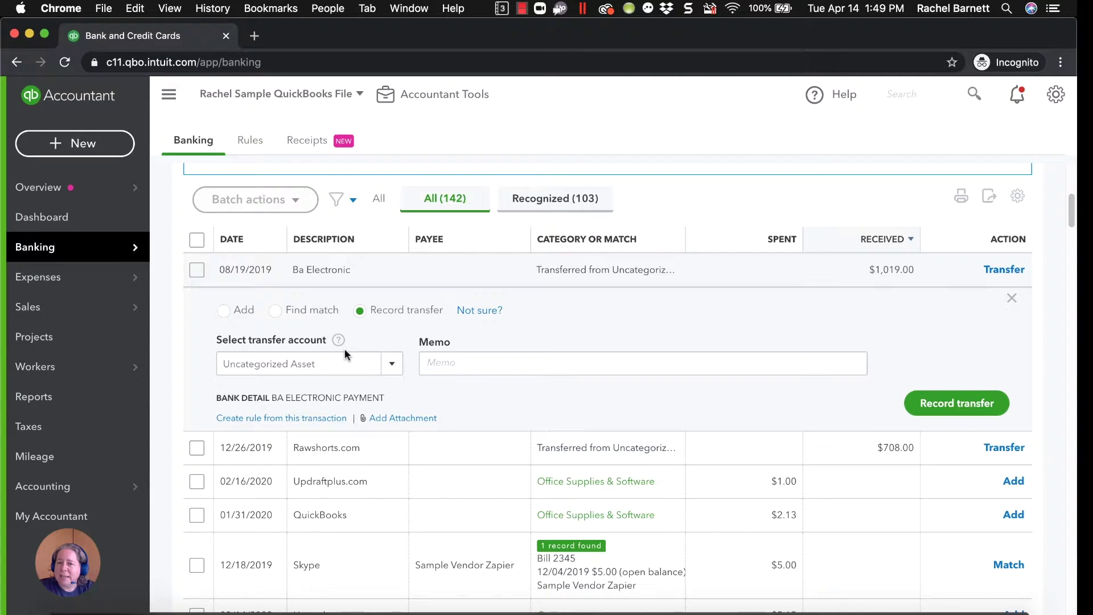
# Step: Switch the Ba Electronic deposit to a regular add categorized to Business Checking 2345
pyautogui.click(223, 313)
pyautogui.click(465, 367)
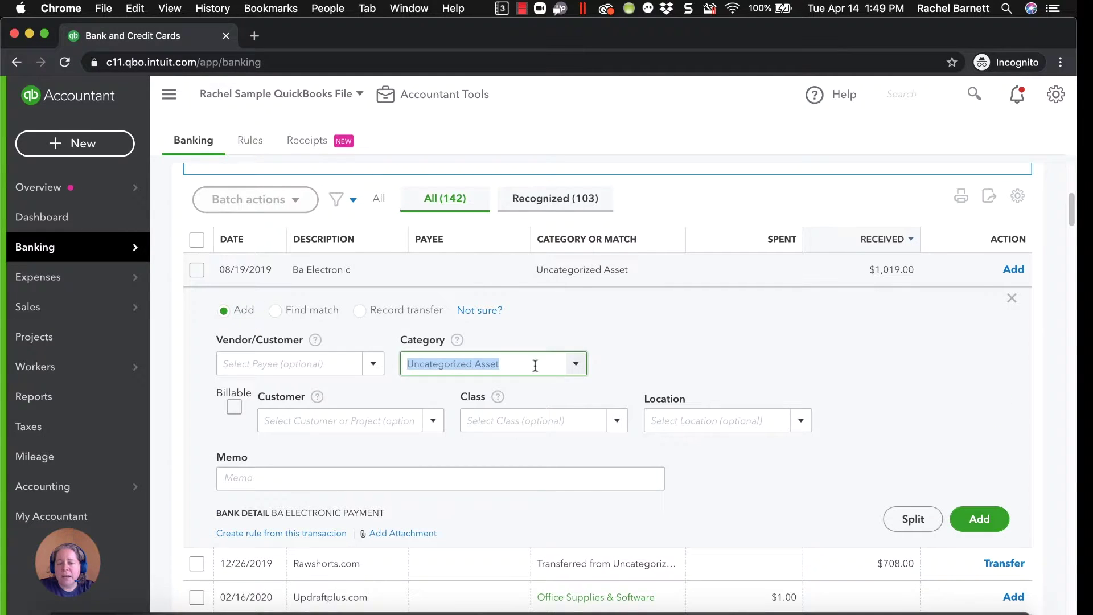
pyautogui.click(576, 368)
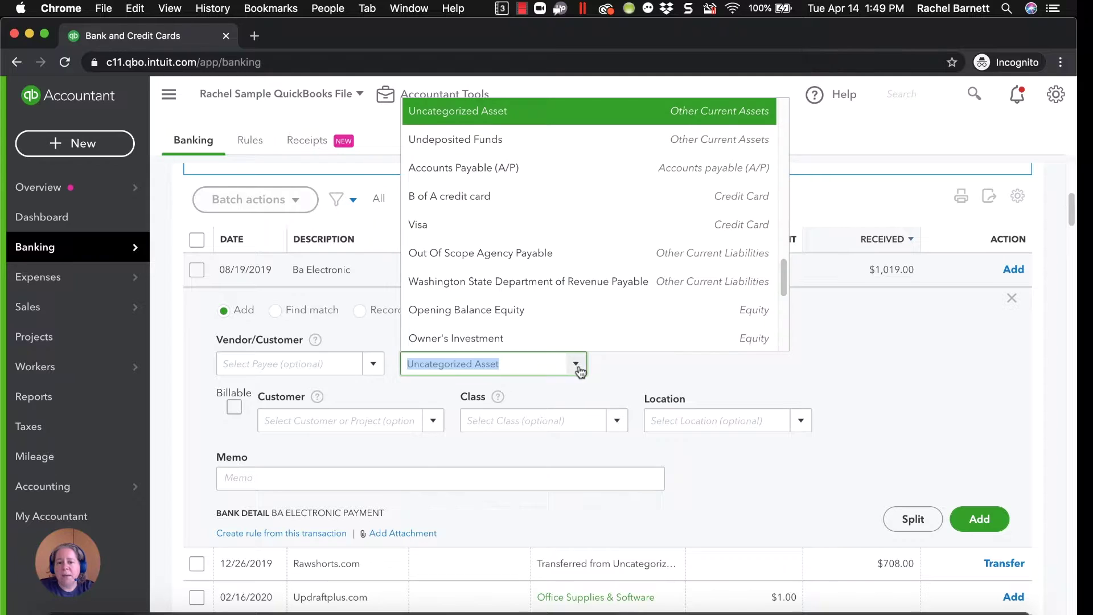
pyautogui.scroll(10, 550, 245)
pyautogui.scroll(-4, 546, 268)
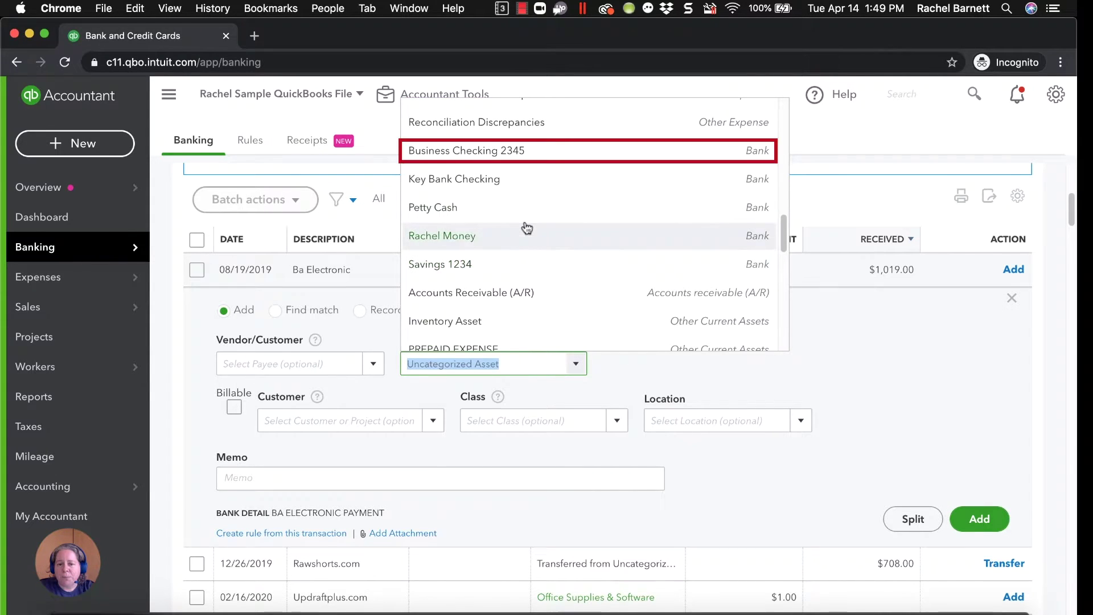
pyautogui.click(484, 150)
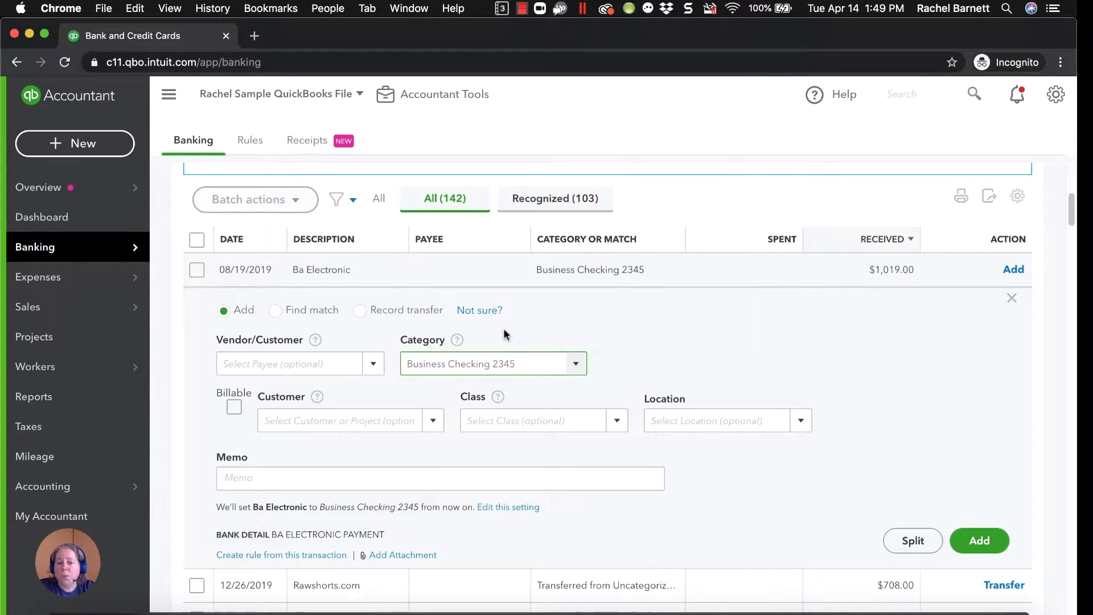
# Step: Set the deposit back to a transfer with Business Checking 2345, then view that account's feed
pyautogui.click(359, 311)
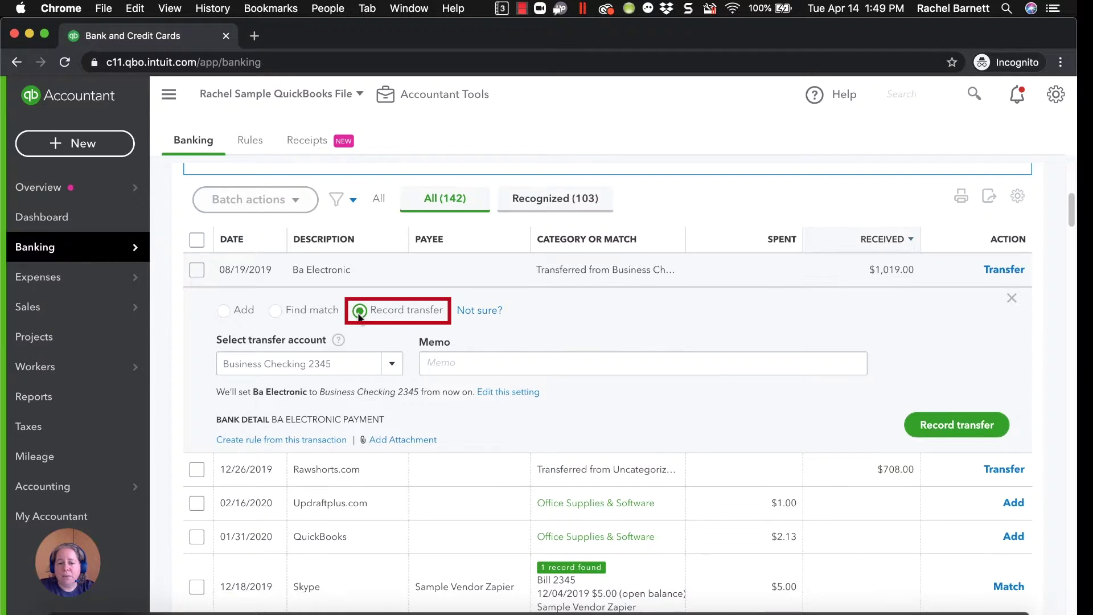
pyautogui.click(391, 367)
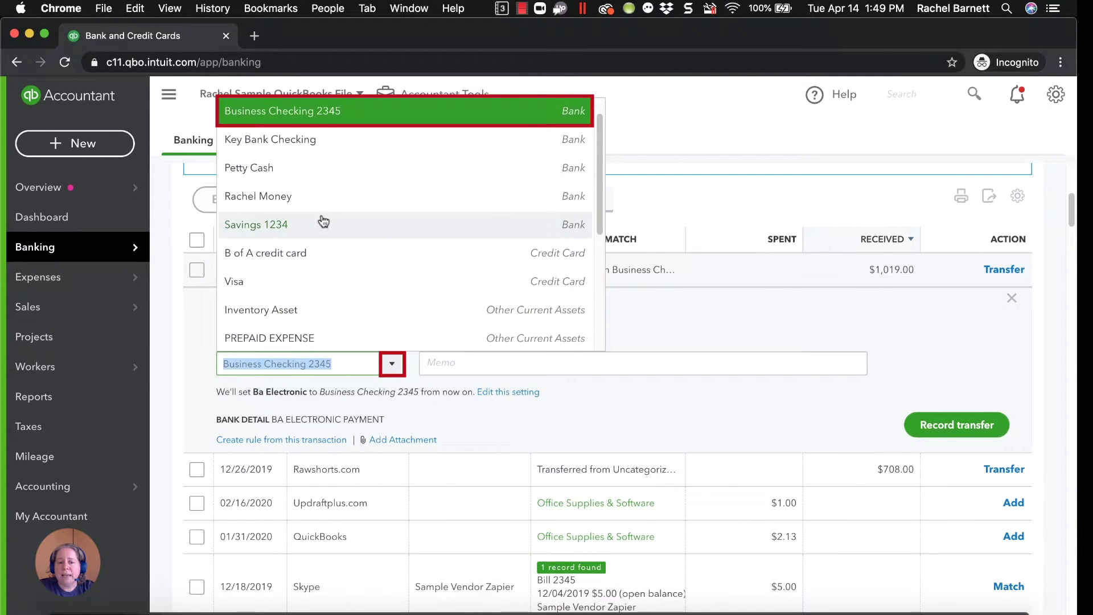
pyautogui.click(359, 112)
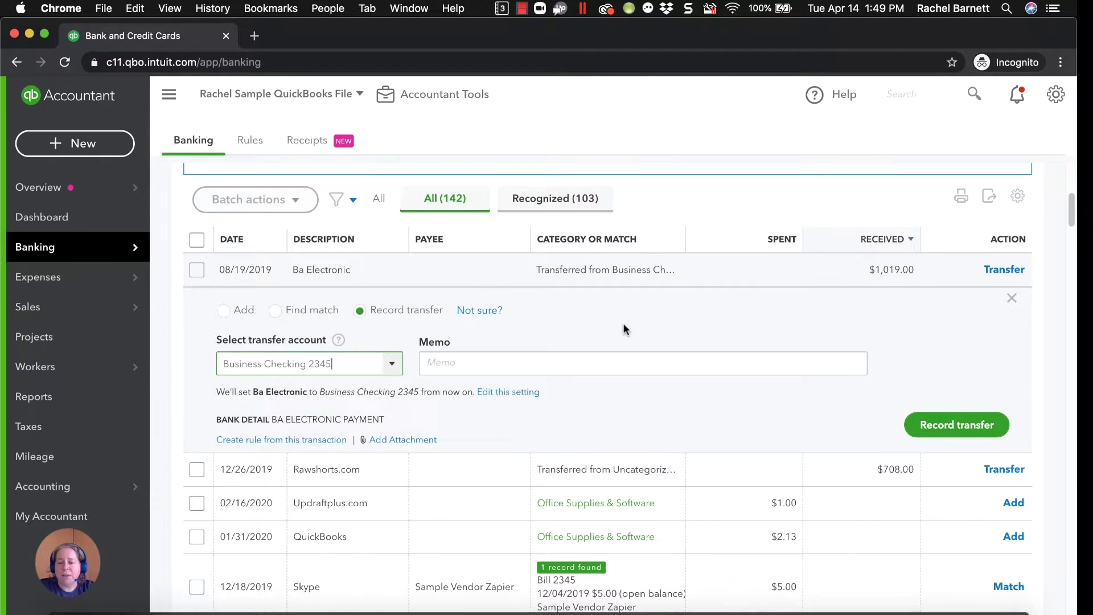
pyautogui.scroll(6, 623, 323)
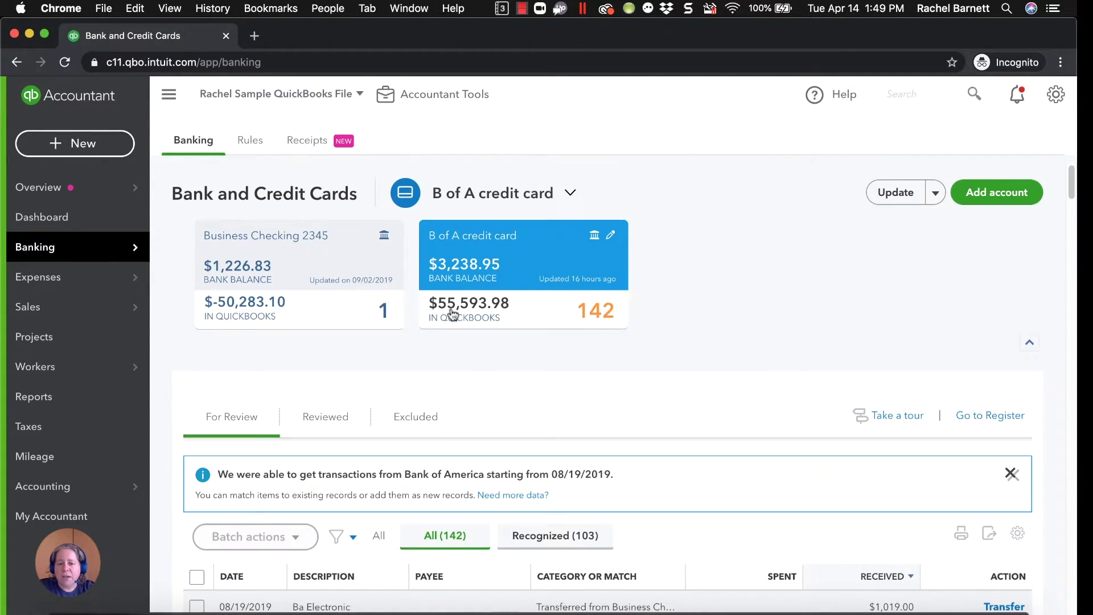
pyautogui.click(334, 302)
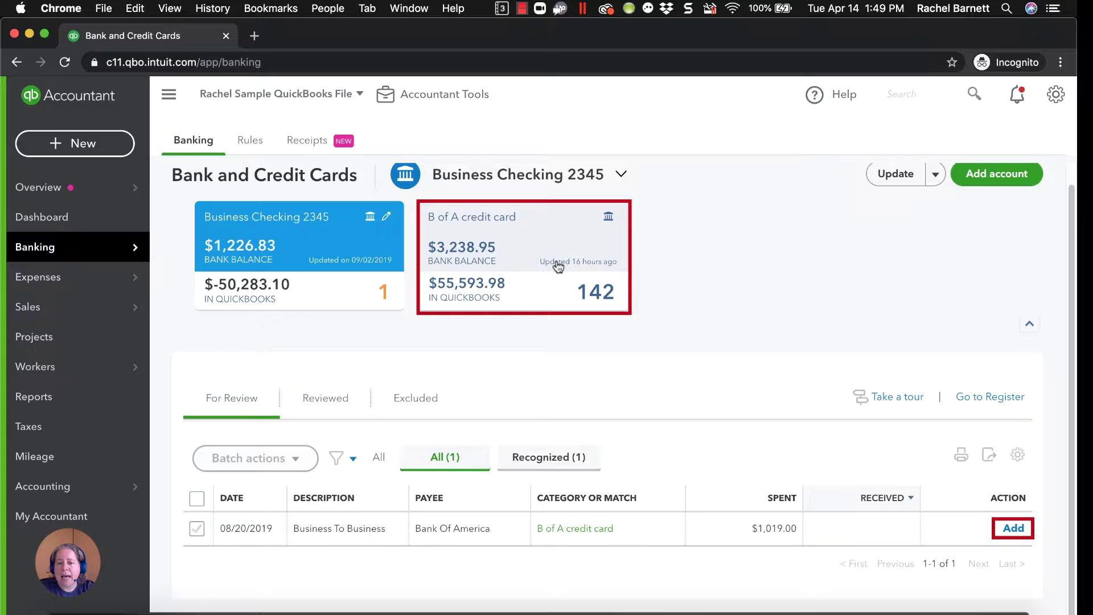
pyautogui.click(604, 293)
pyautogui.scroll(-2, 678, 401)
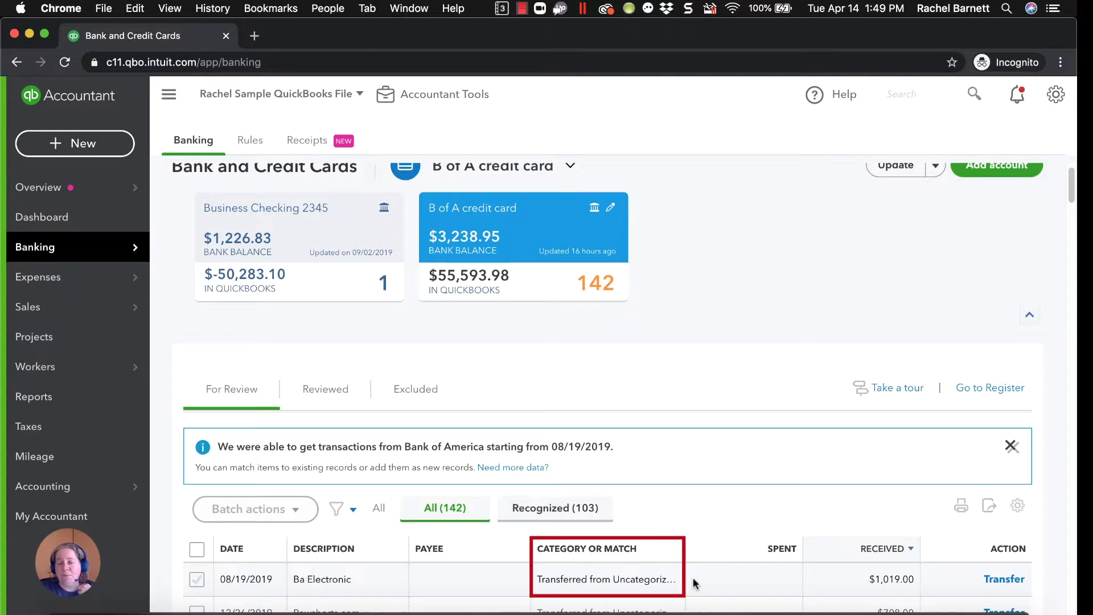
pyautogui.click(263, 275)
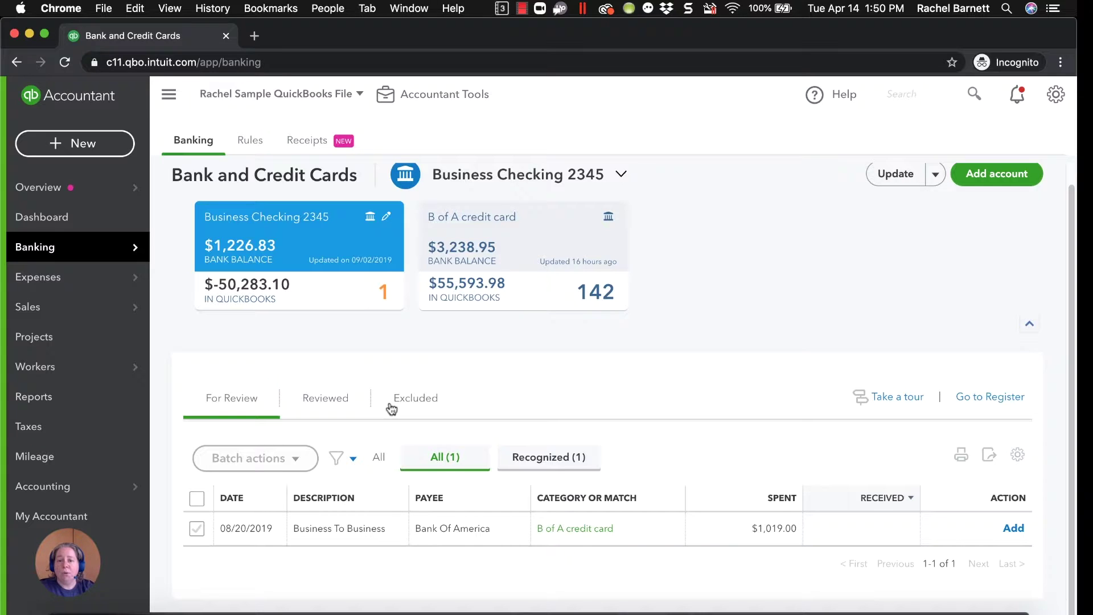
# Step: Expand the 08/20/2019 Business To Business payment and highlight its bank detail line
pyautogui.click(386, 528)
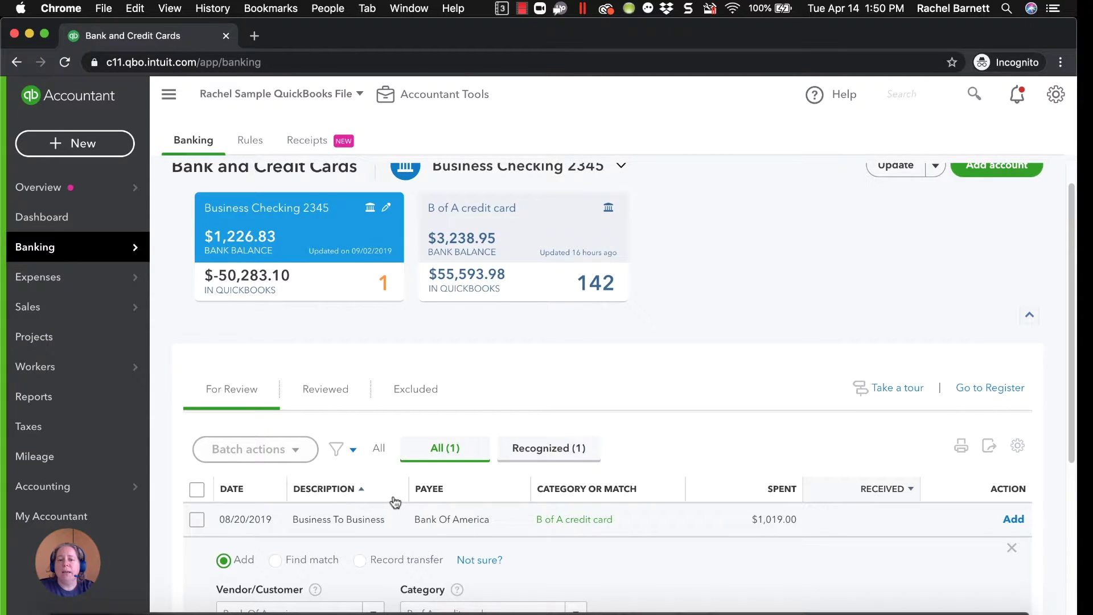
pyautogui.scroll(-5, 394, 502)
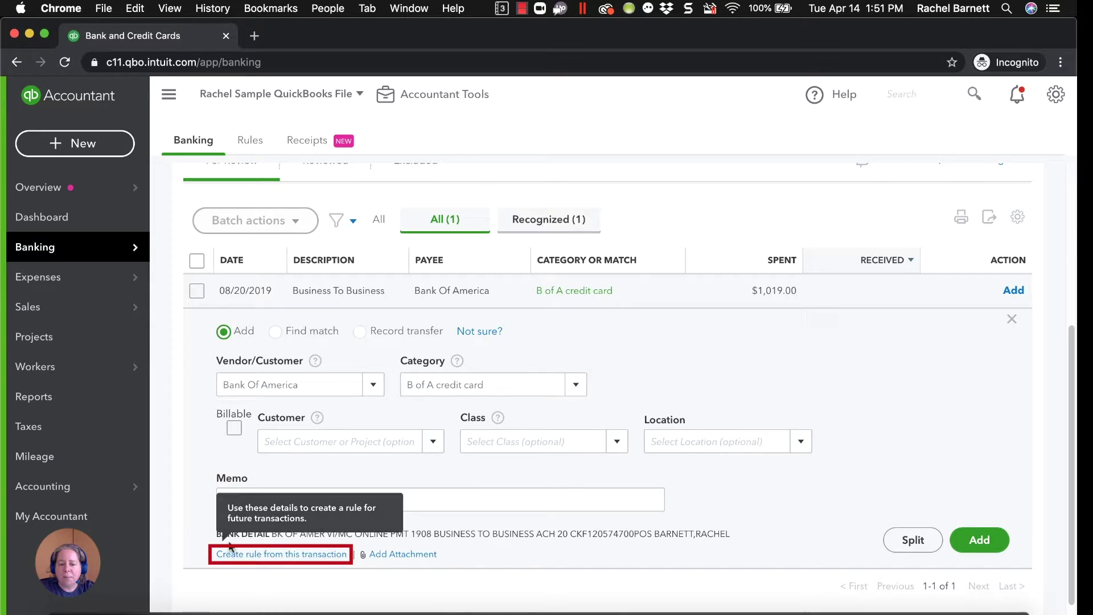
pyautogui.doubleClick(251, 534)
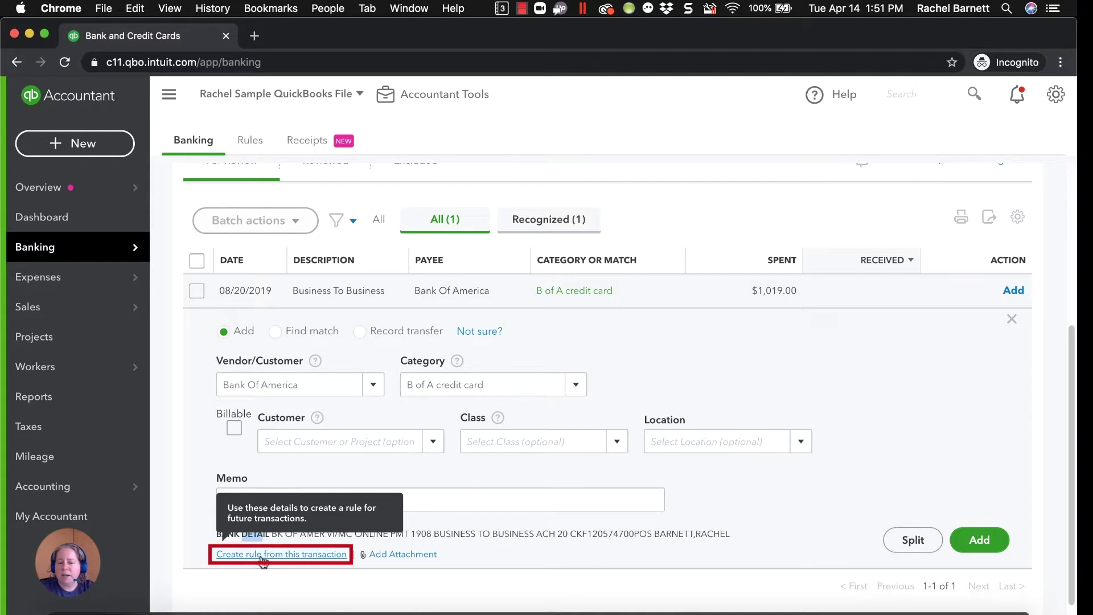
# Step: Create a rule named 'Pmt from checking to B of A CC' for money out, excluding B of A credit card
pyautogui.click(262, 556)
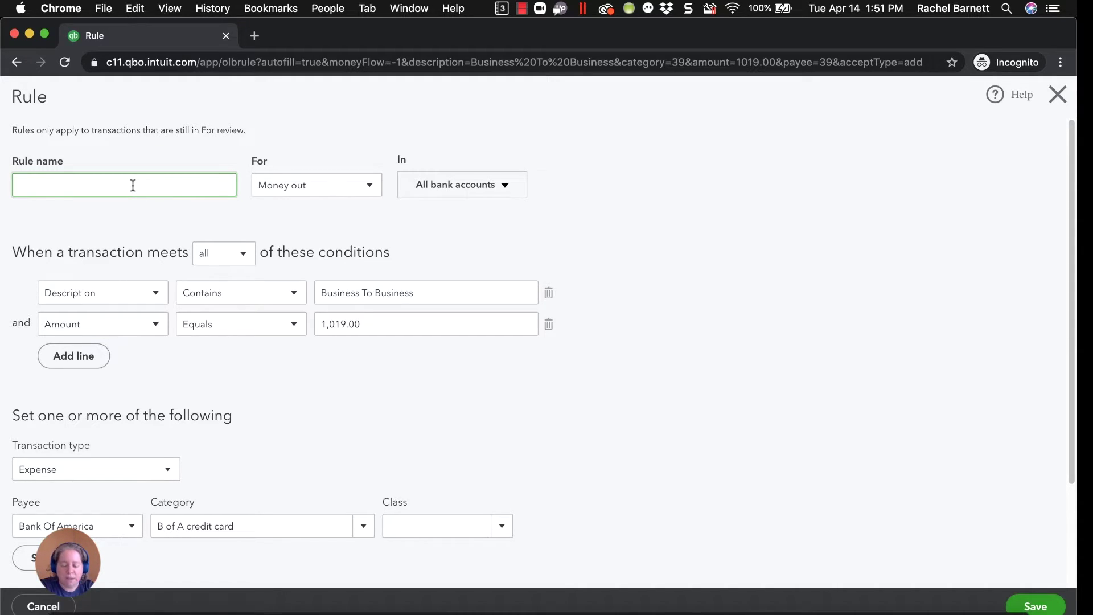
pyautogui.write('Pmt from ch')
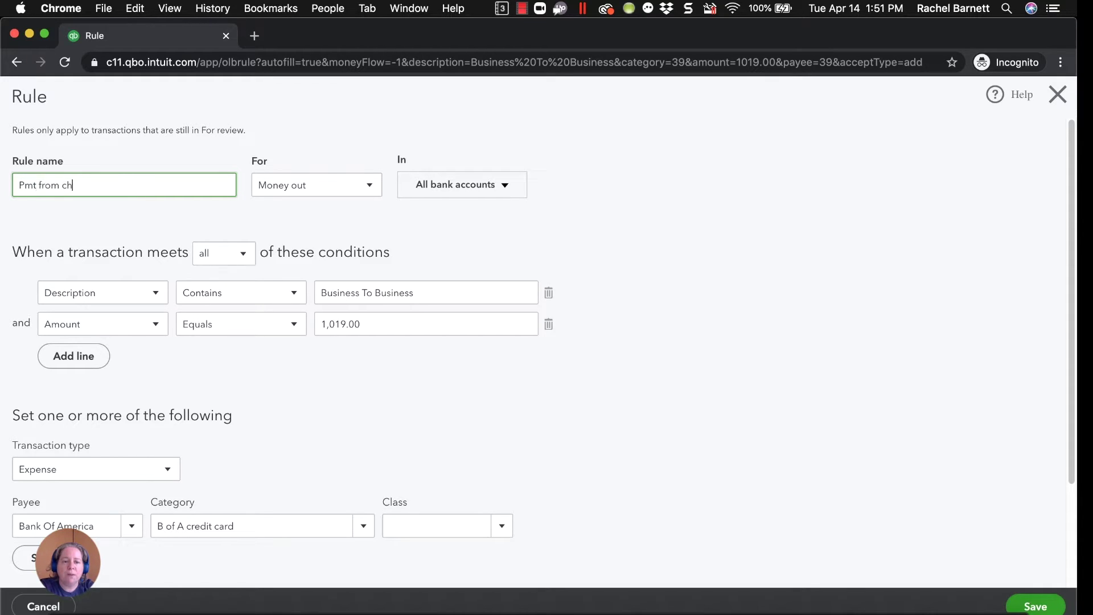
pyautogui.write('ecking to B ')
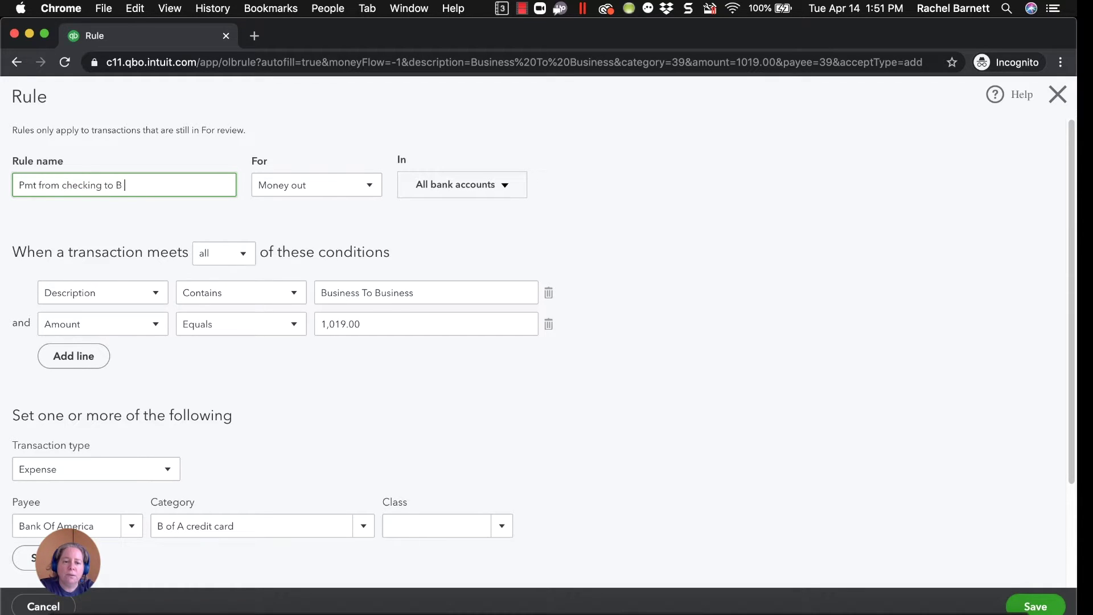
pyautogui.write('of A CcCC')
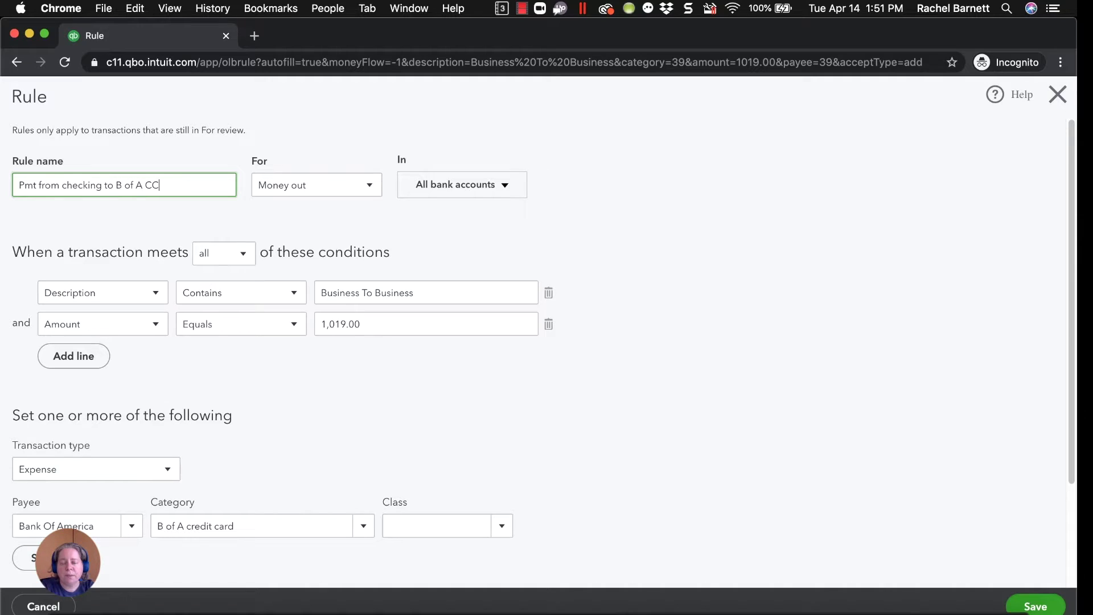
pyautogui.click(280, 190)
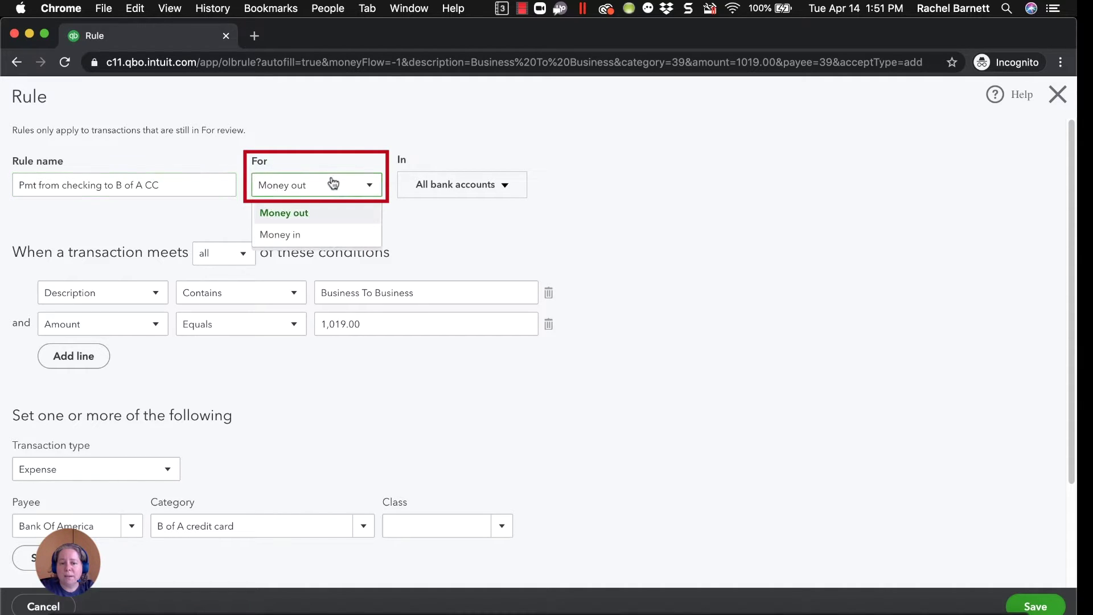
pyautogui.click(437, 187)
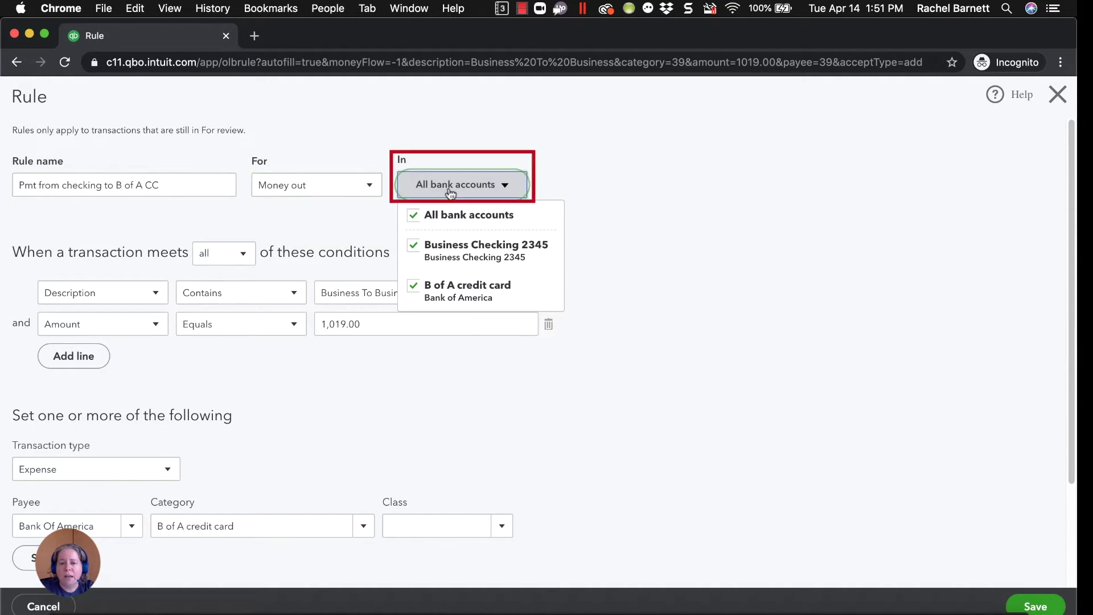
pyautogui.click(414, 287)
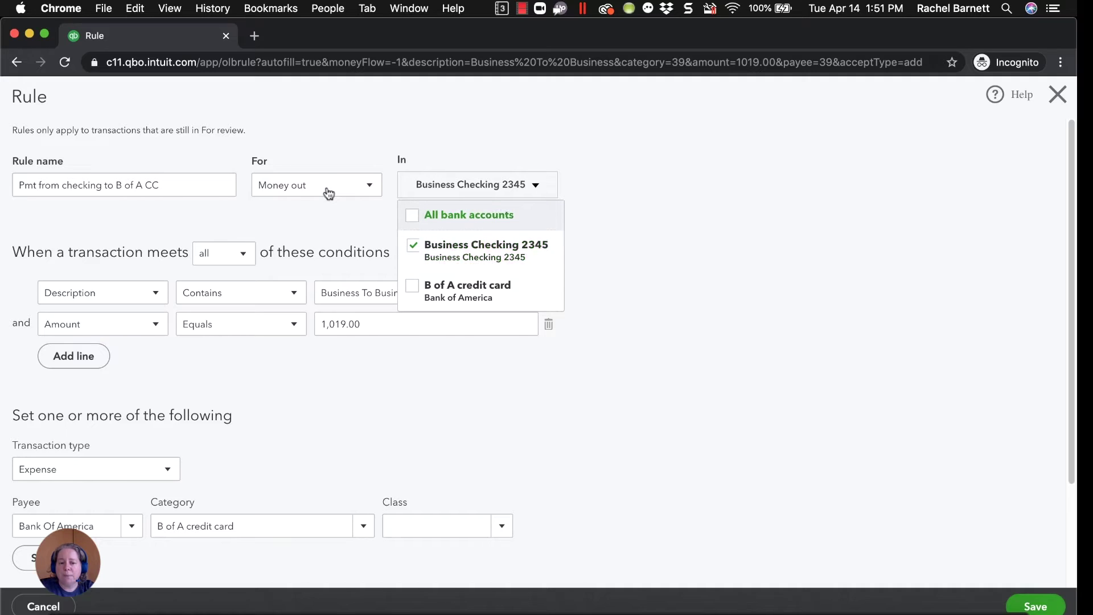
pyautogui.click(630, 265)
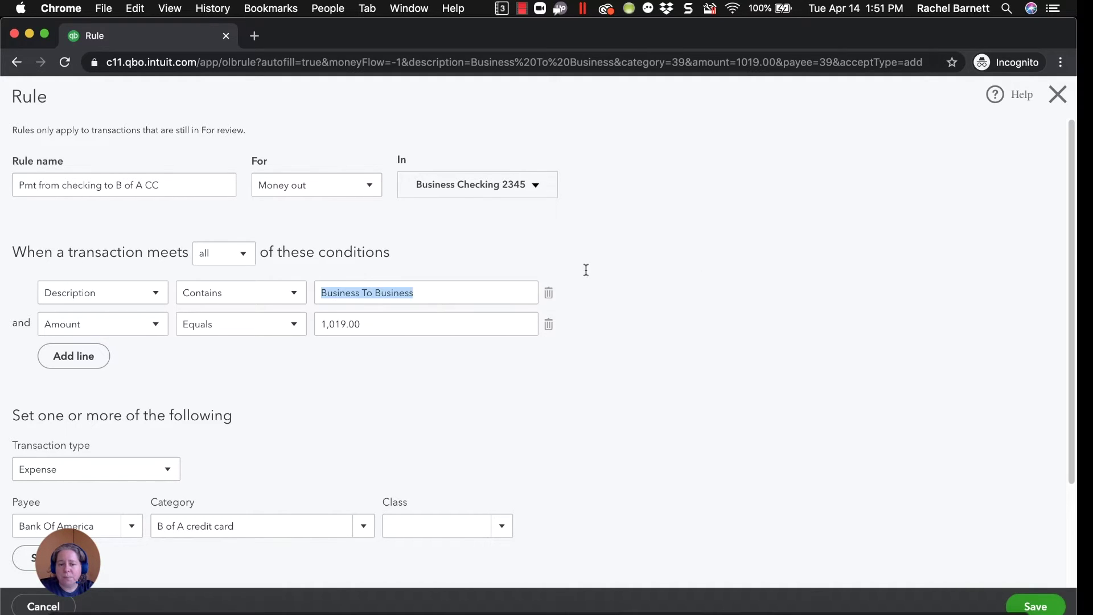
pyautogui.click(230, 254)
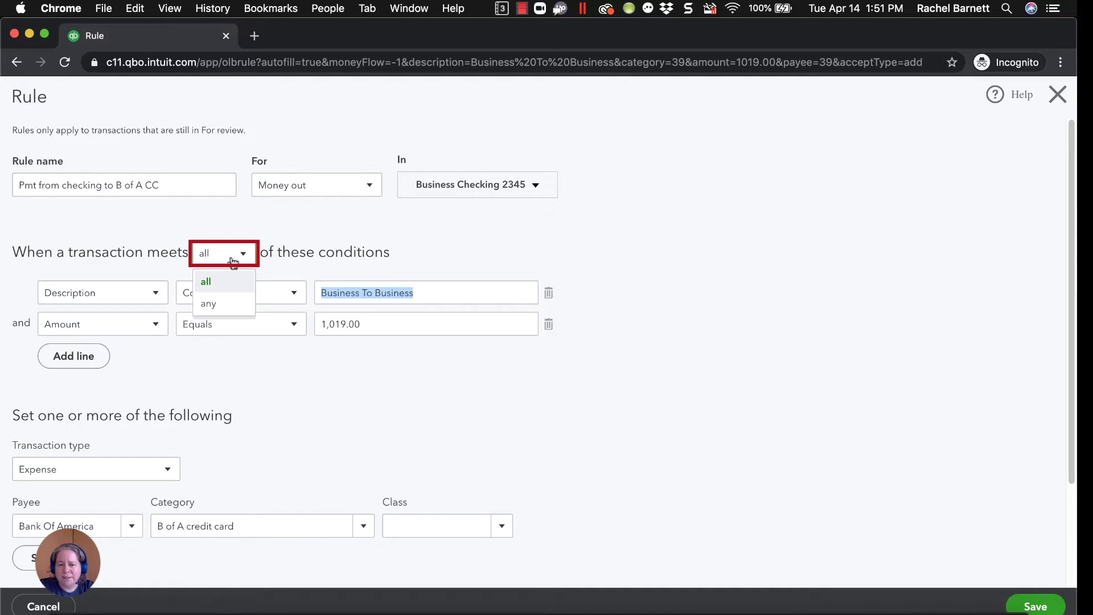
pyautogui.click(496, 254)
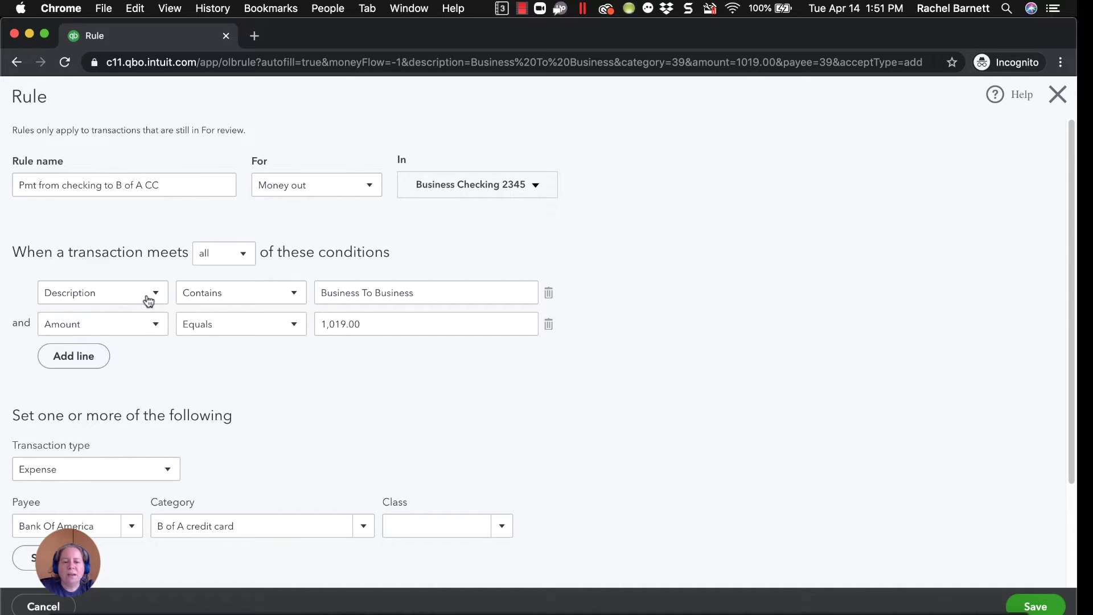
pyautogui.click(403, 293)
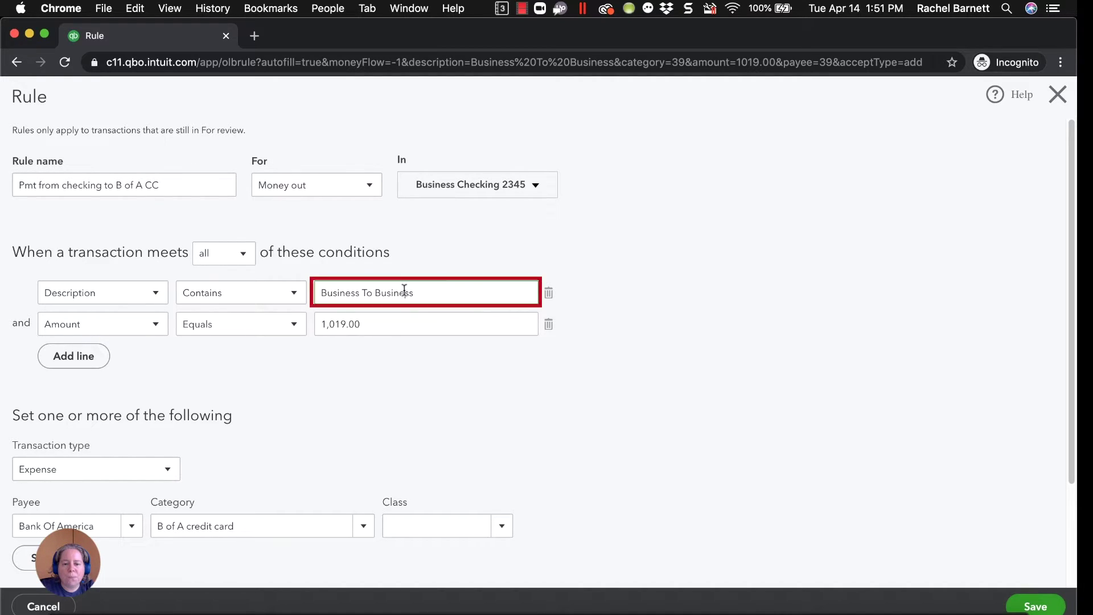
pyautogui.tripleClick(434, 290)
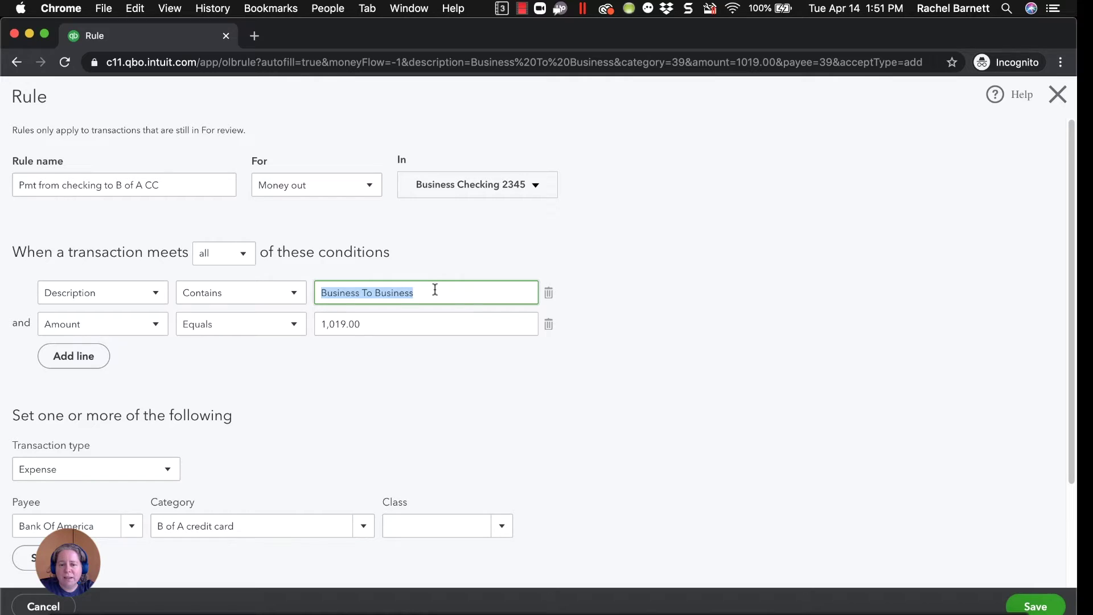
pyautogui.moveTo(373, 325); pyautogui.dragTo(326, 330)
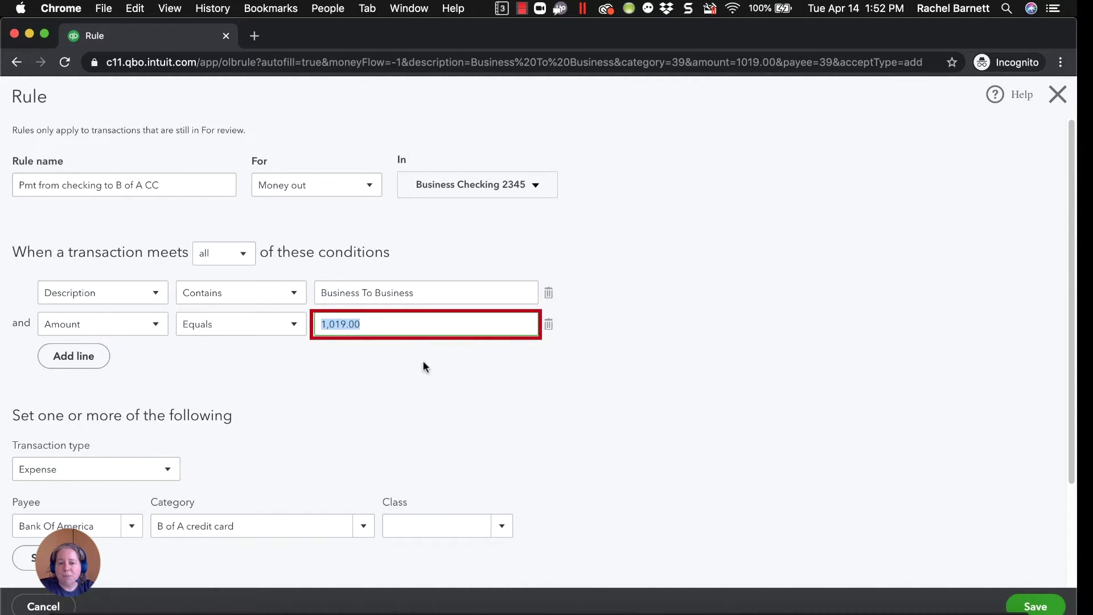
pyautogui.scroll(-3, 388, 355)
pyautogui.scroll(3, 388, 356)
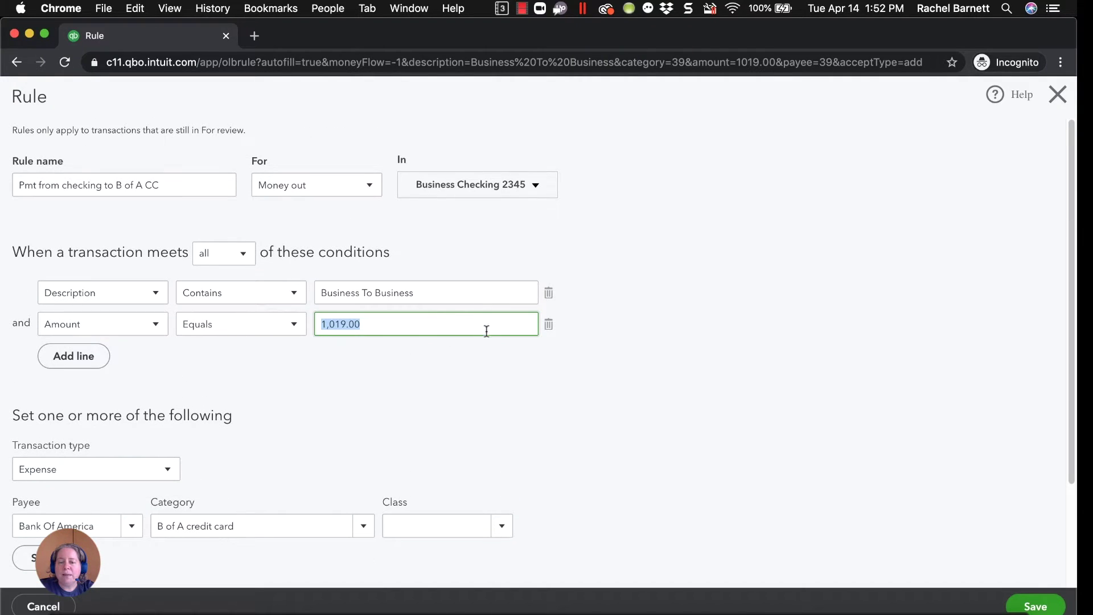
pyautogui.click(399, 292)
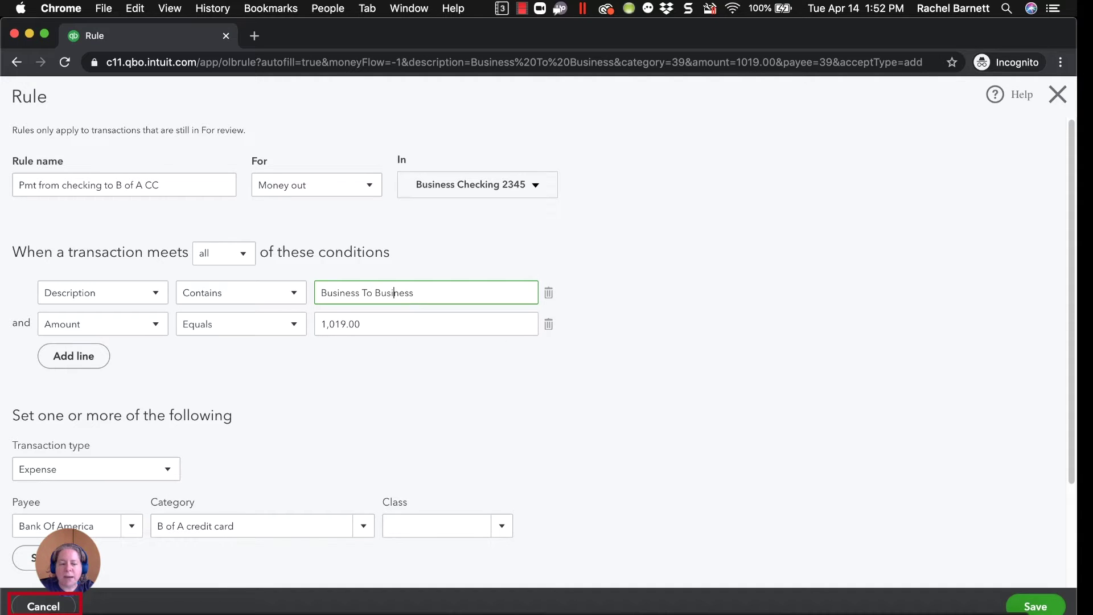
# Step: Discard the unsaved rule and copy 'BK OF AMER VI/MC ONLINE PMT' from the payment's bank detail
pyautogui.click(44, 606)
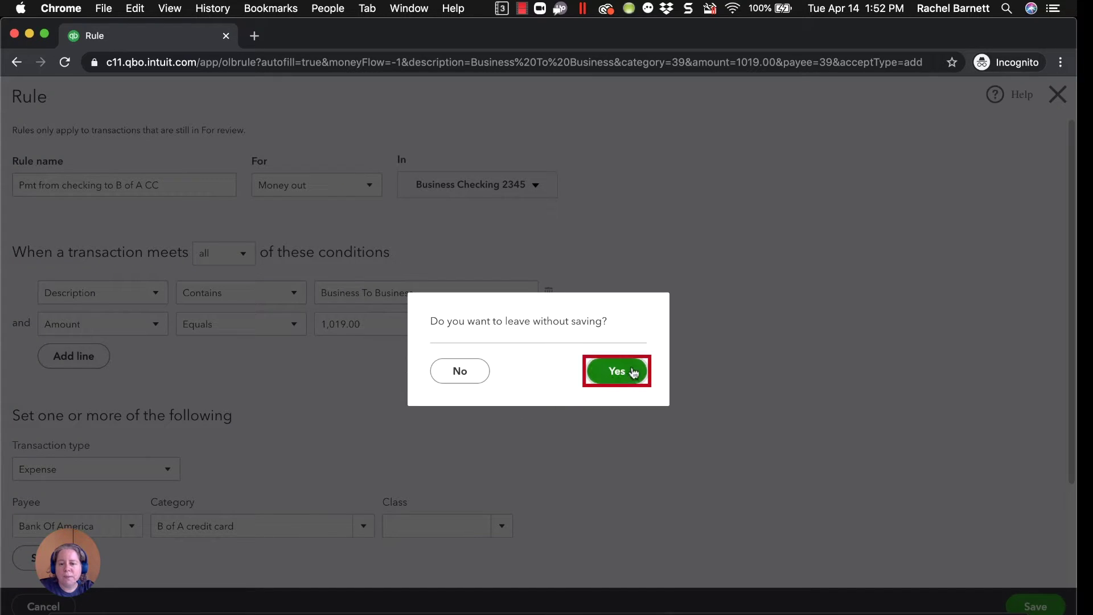
pyautogui.click(634, 372)
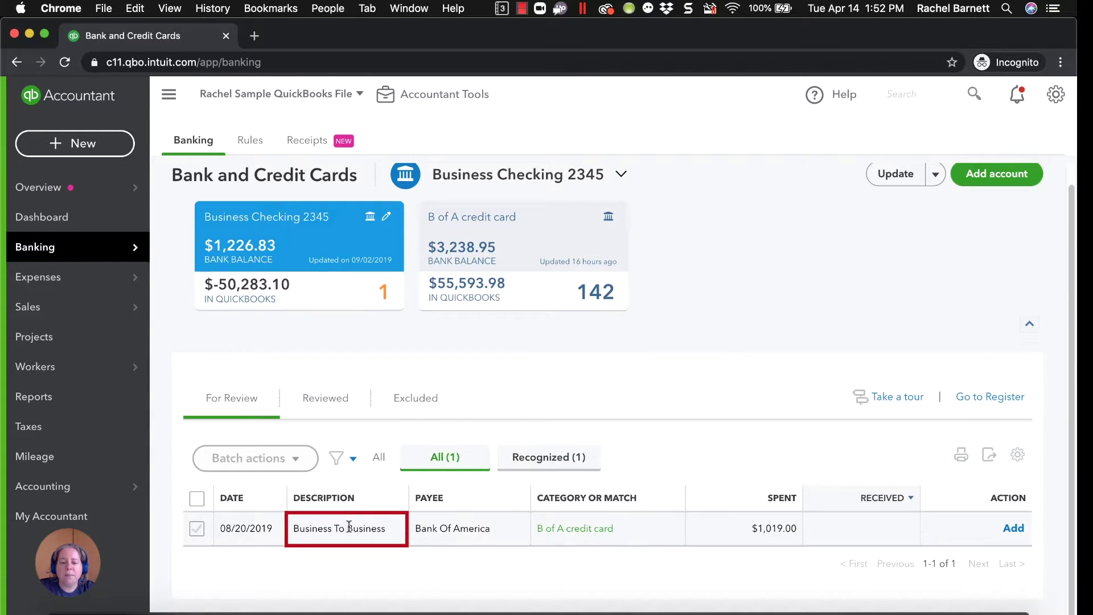
pyautogui.click(349, 527)
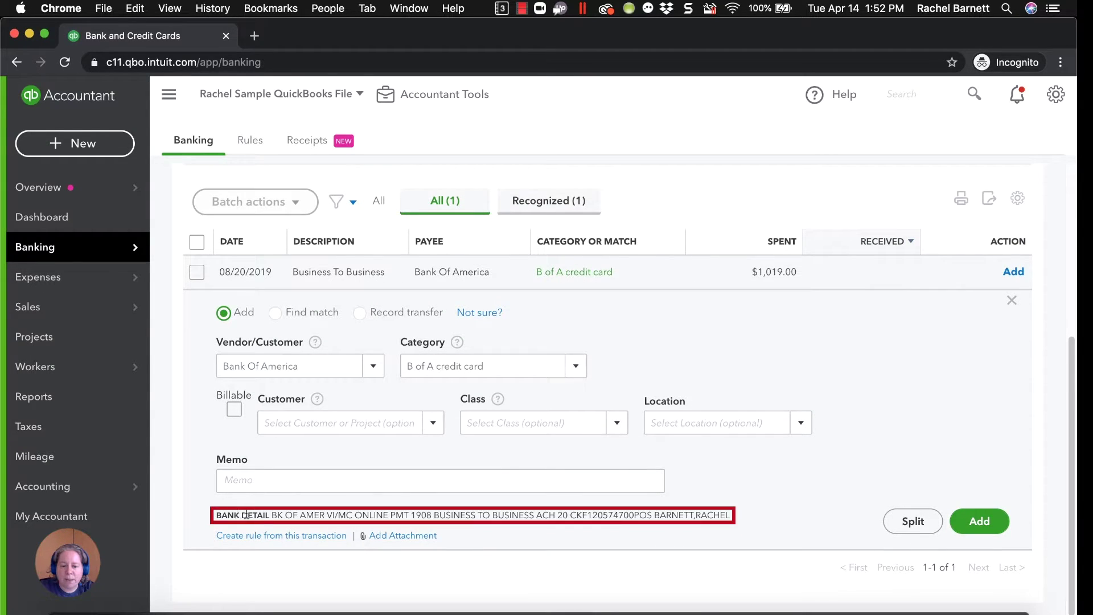
pyautogui.moveTo(271, 516); pyautogui.dragTo(411, 512)
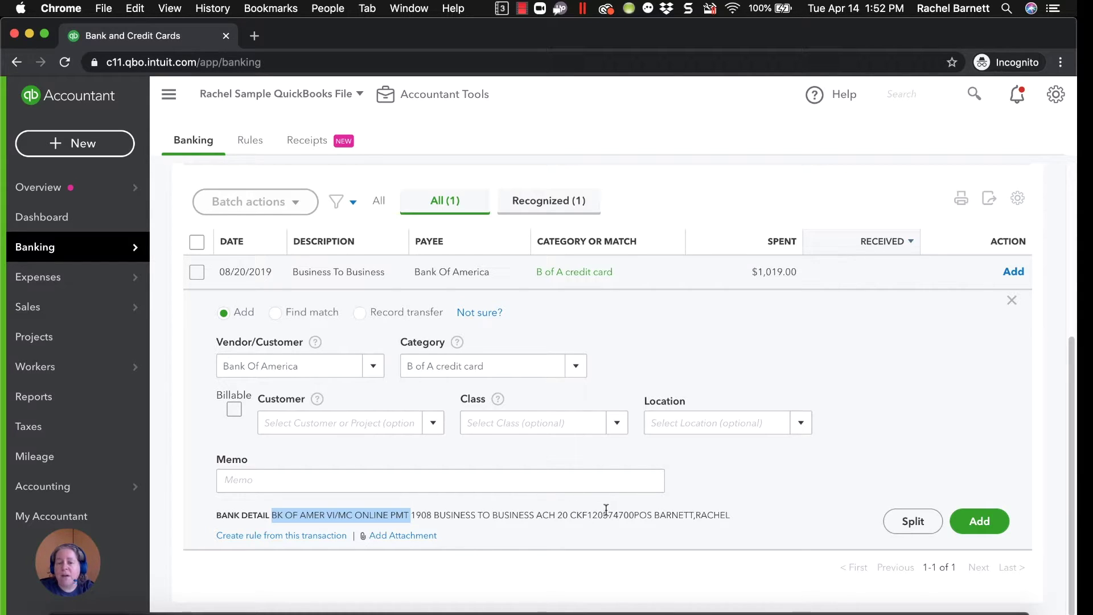
pyautogui.rightClick(353, 509)
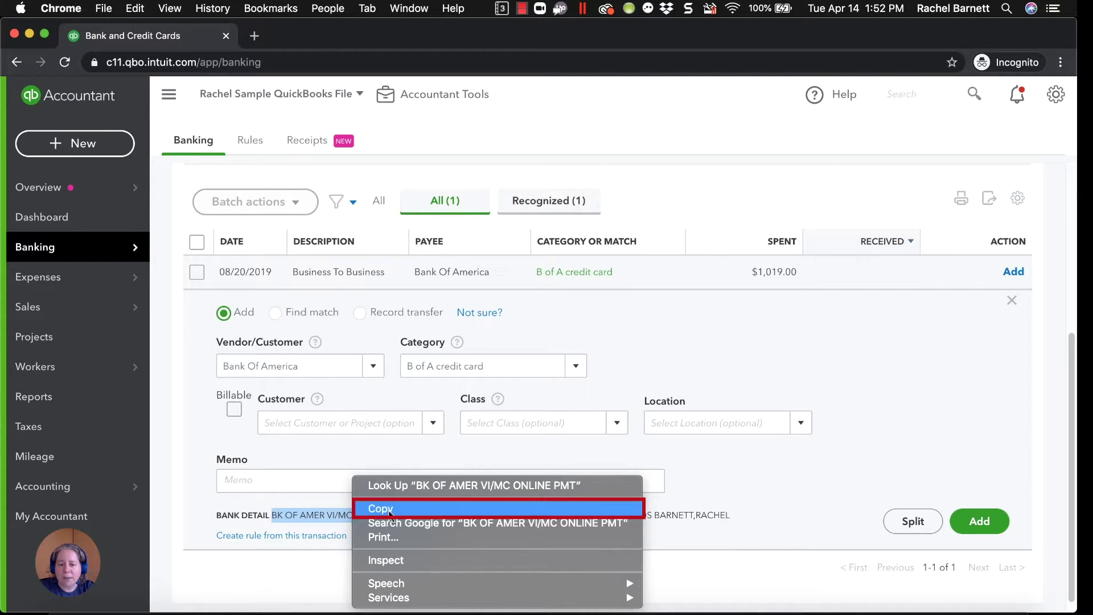
pyautogui.click(390, 509)
# Step: Start a new rule 'Pmt from checking to B of A' for Business Checking 2345 only, without the Description condition
pyautogui.click(282, 536)
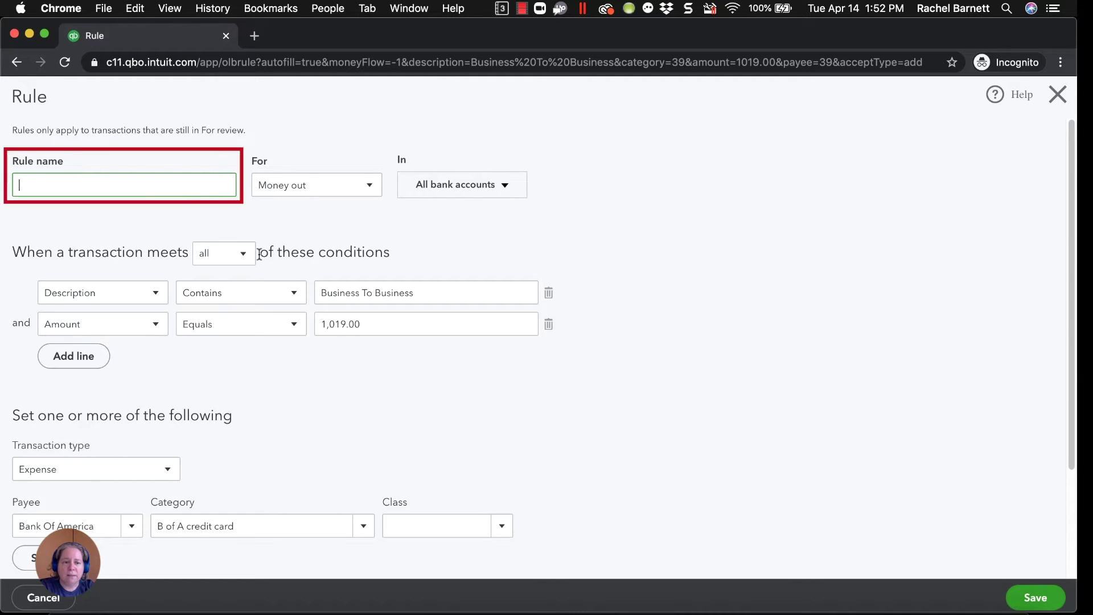
pyautogui.write('Pmt from checkig to')
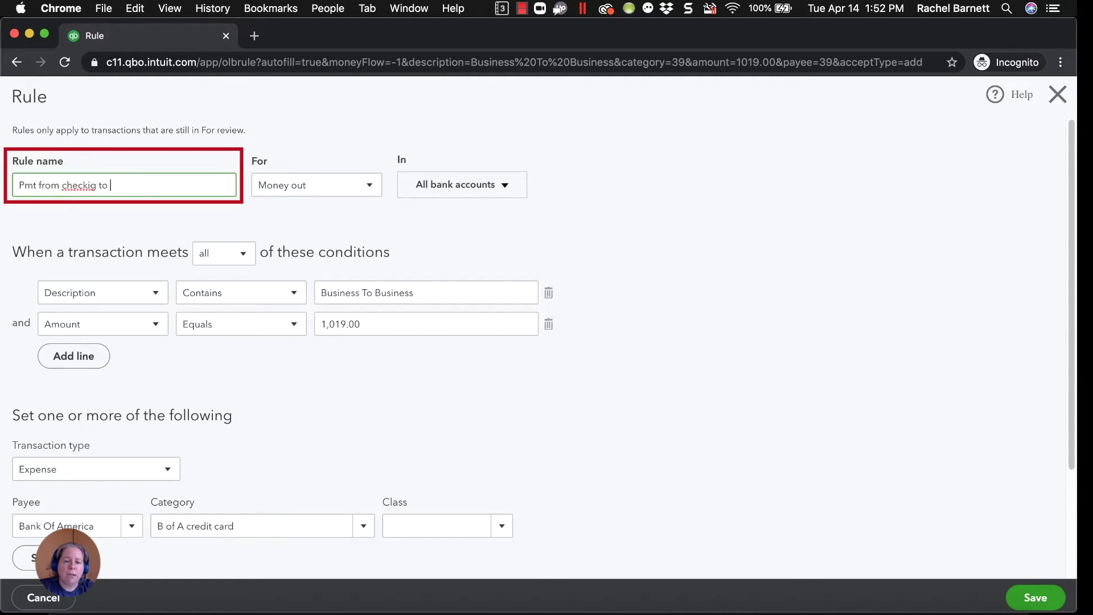
pyautogui.press('BackSpace')
pyautogui.press('BackSpace')
pyautogui.press('BackSpace')
pyautogui.press('BackSpace')
pyautogui.press('BackSpace')
pyautogui.write('ng to B ')
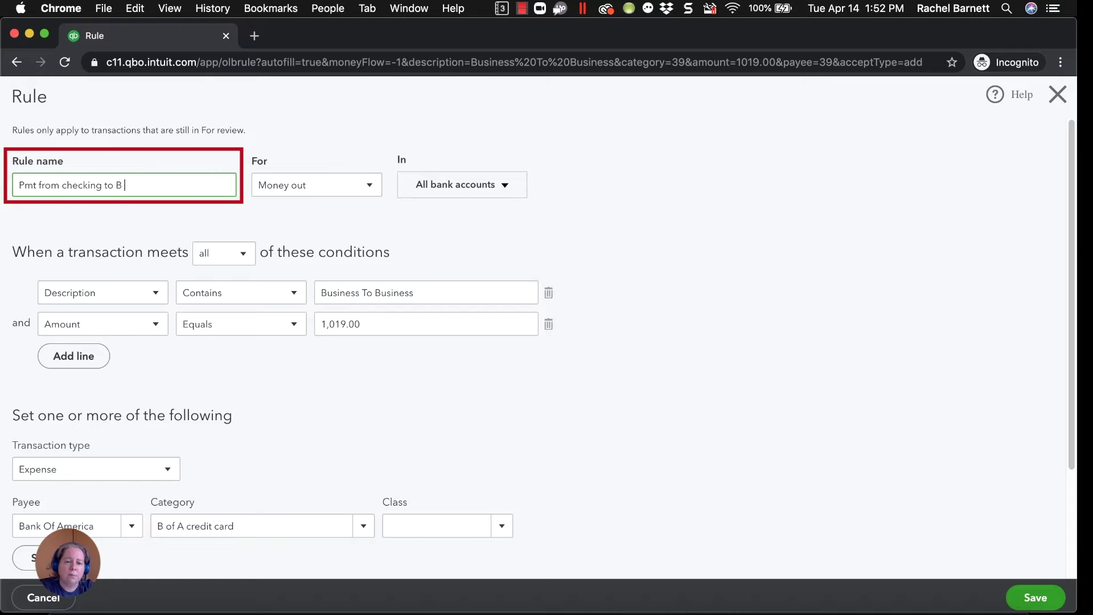
pyautogui.write('of A CC')
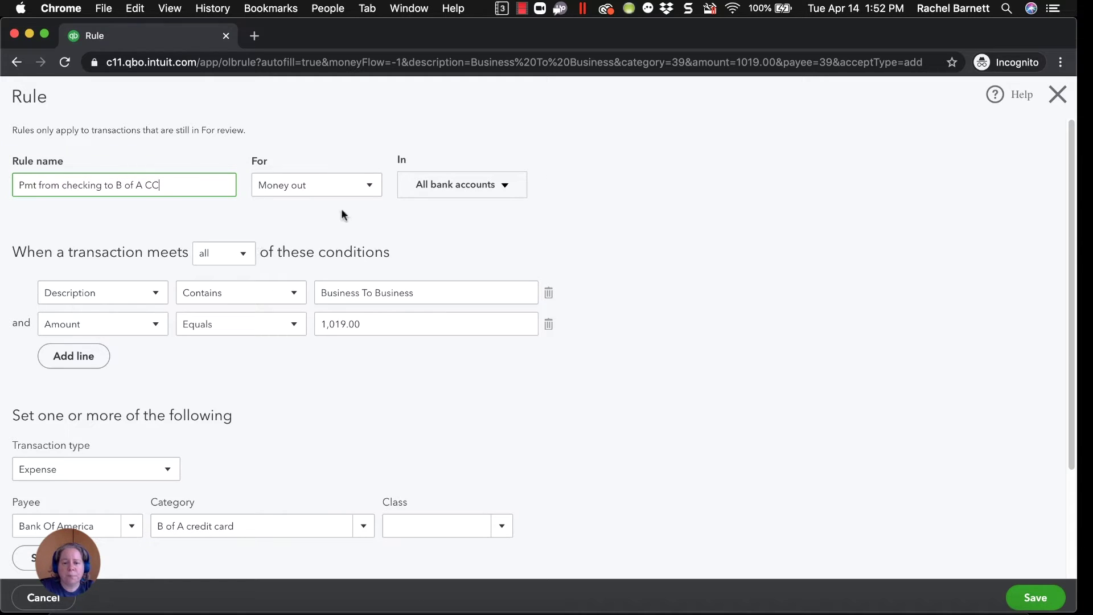
pyautogui.click(439, 185)
pyautogui.click(414, 215)
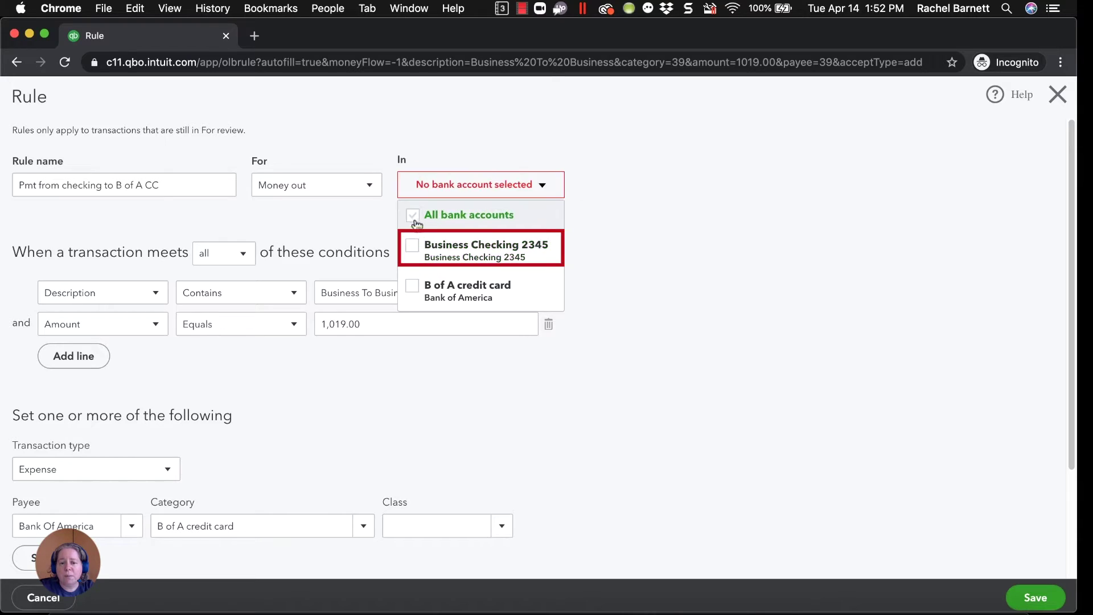
pyautogui.click(413, 245)
pyautogui.click(611, 344)
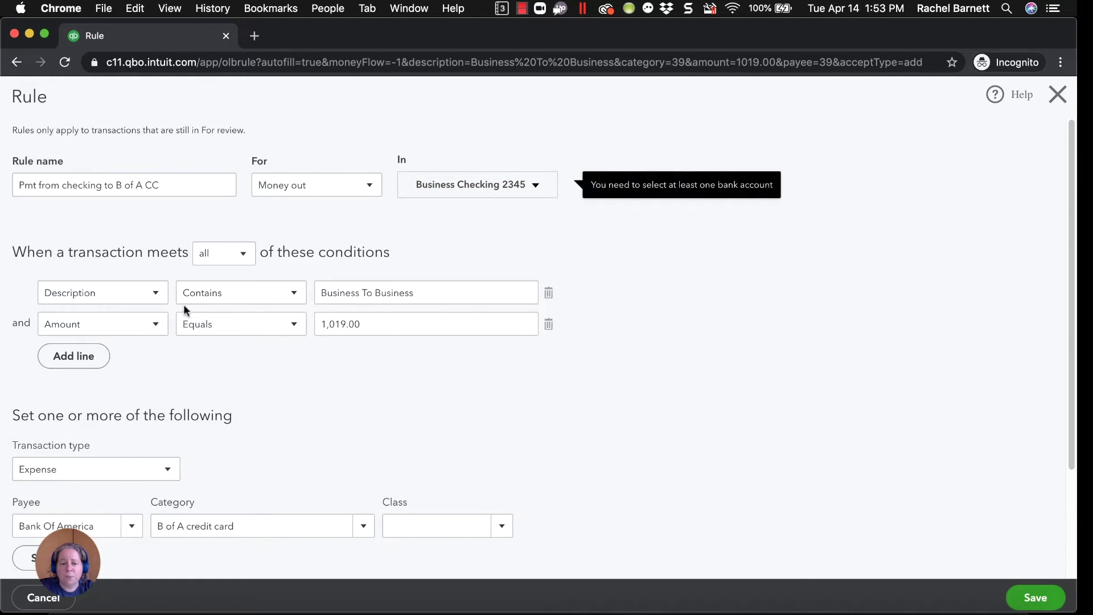
pyautogui.click(549, 292)
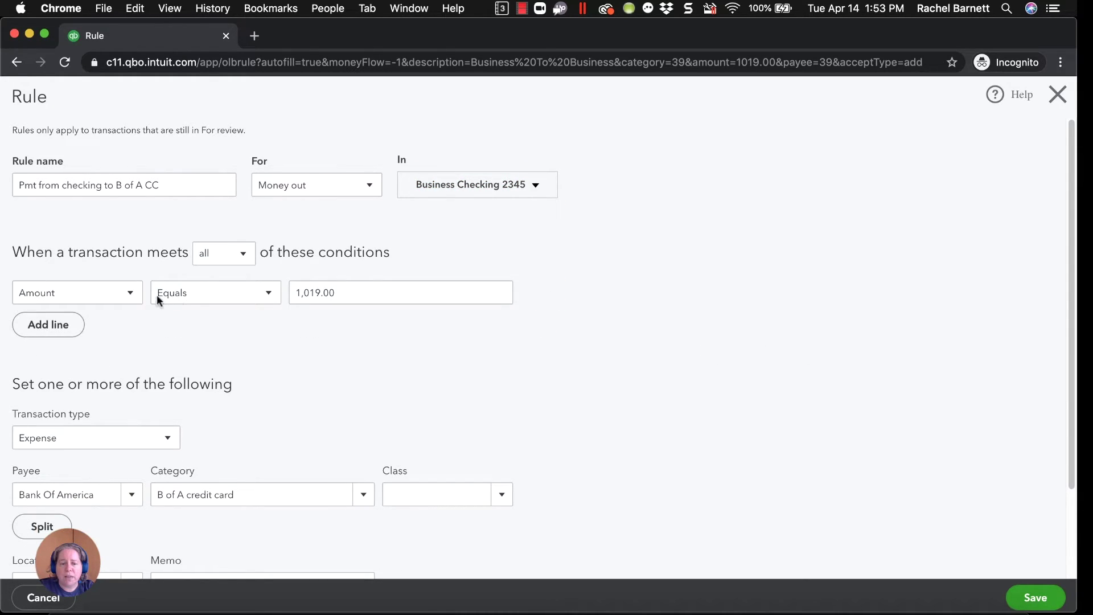
# Step: Change the rule's condition to Bank text, pasting in 'BK OF AMER VI/MC ONLINE PMT' as the value
pyautogui.click(137, 295)
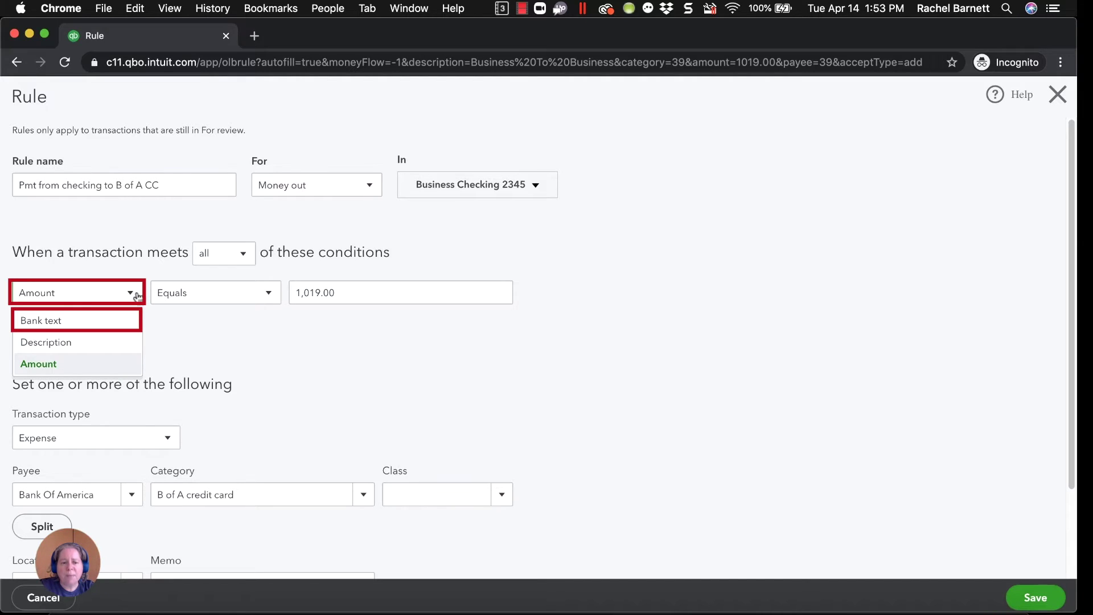
pyautogui.click(59, 319)
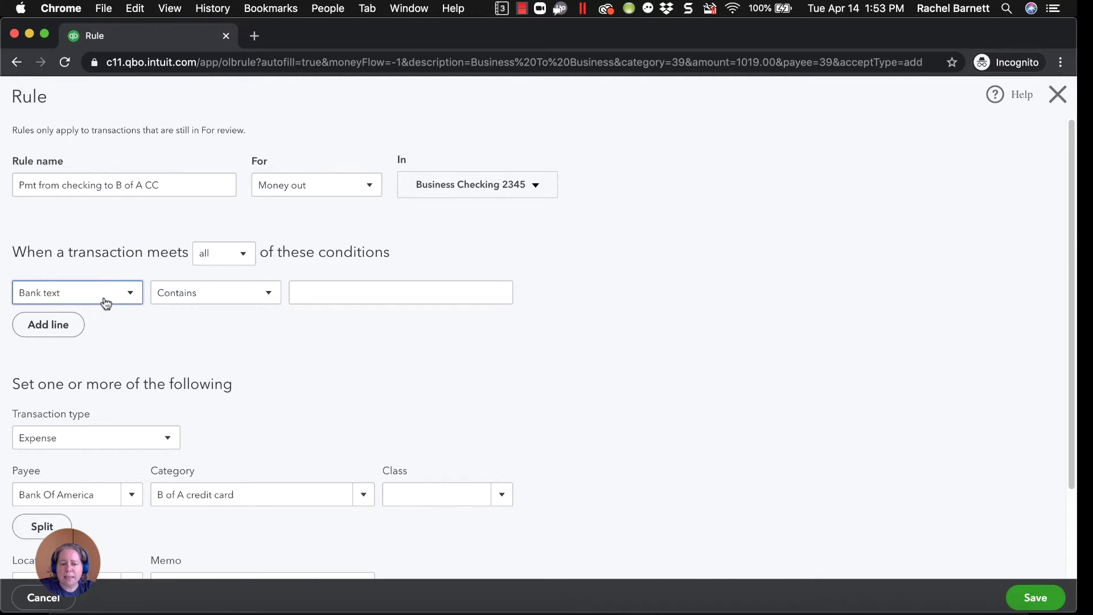
pyautogui.click(348, 294)
pyautogui.rightClick(350, 294)
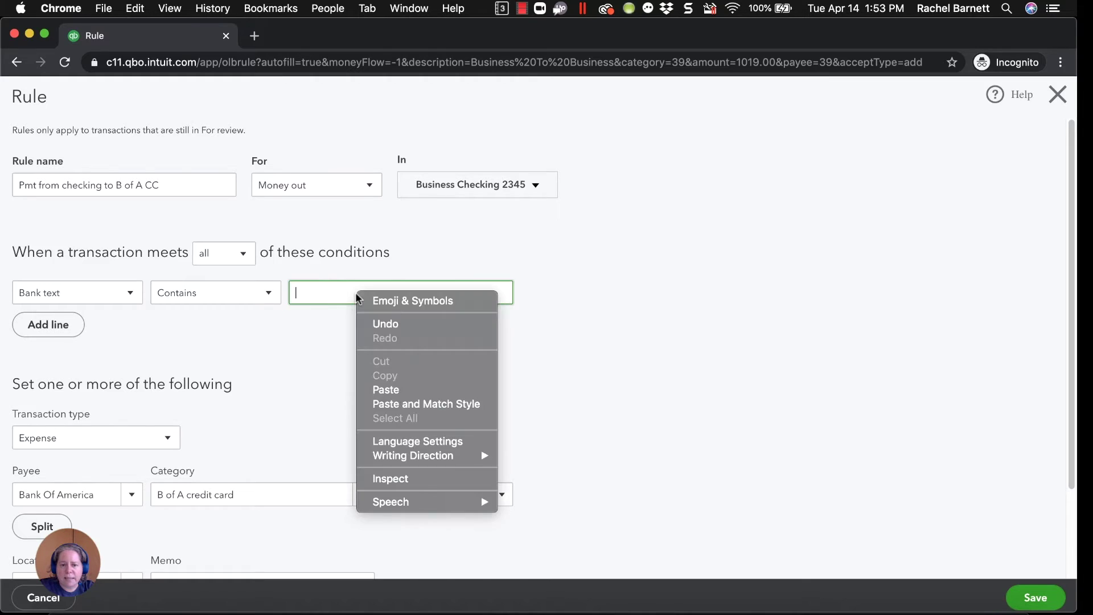
pyautogui.click(382, 381)
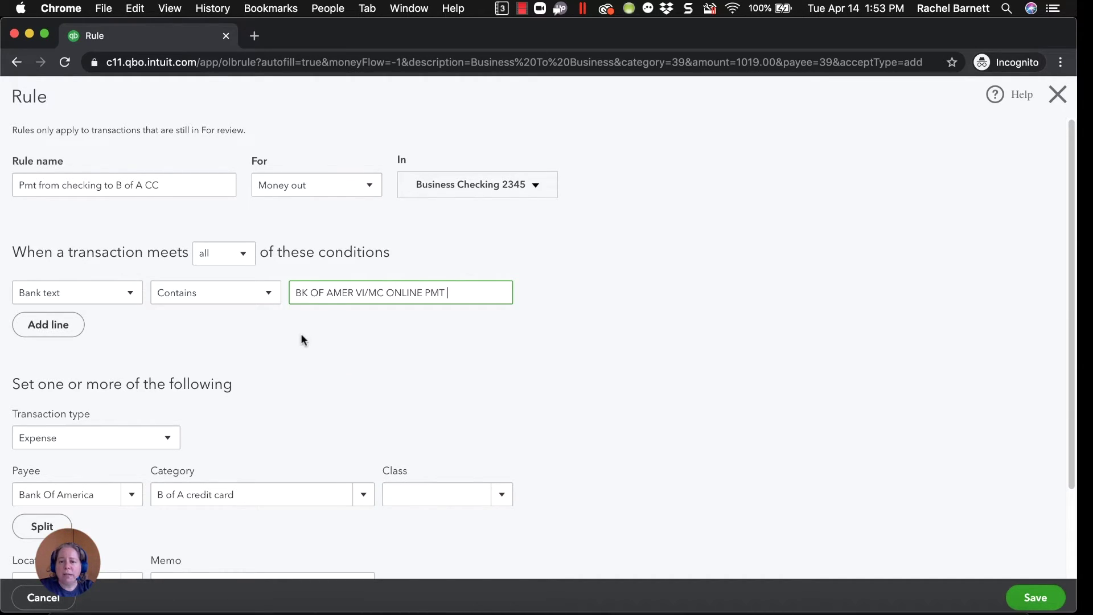
pyautogui.click(86, 295)
pyautogui.click(87, 295)
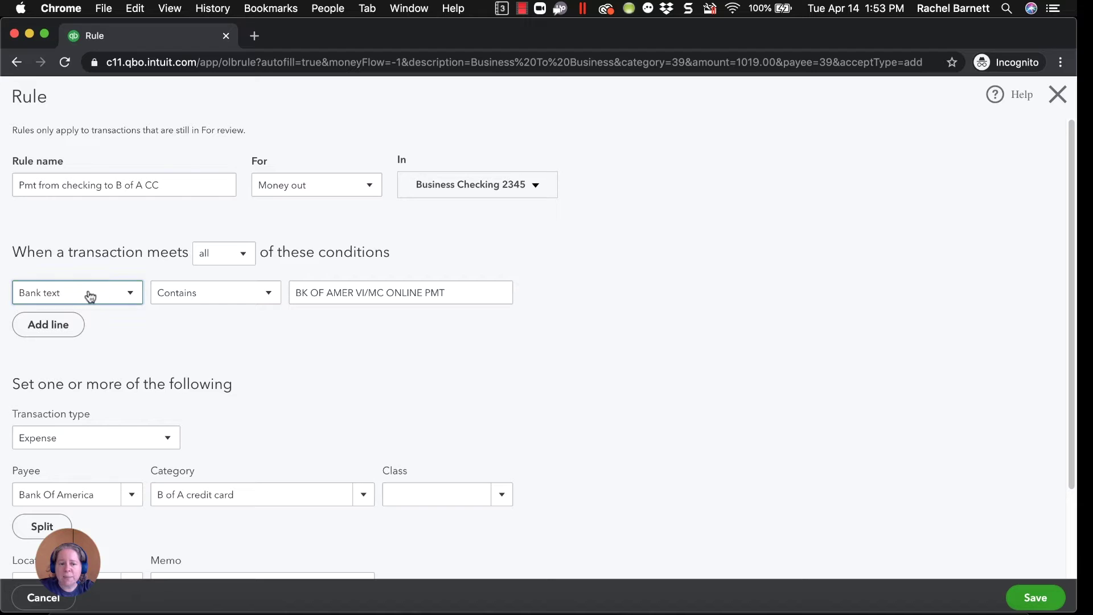
pyautogui.click(409, 292)
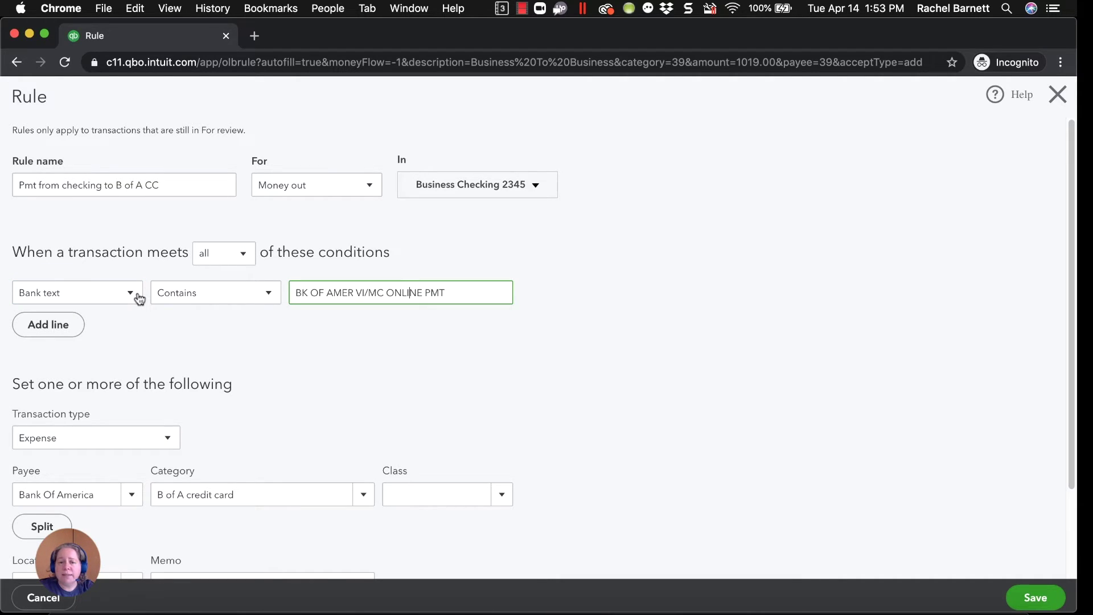
pyautogui.click(327, 292)
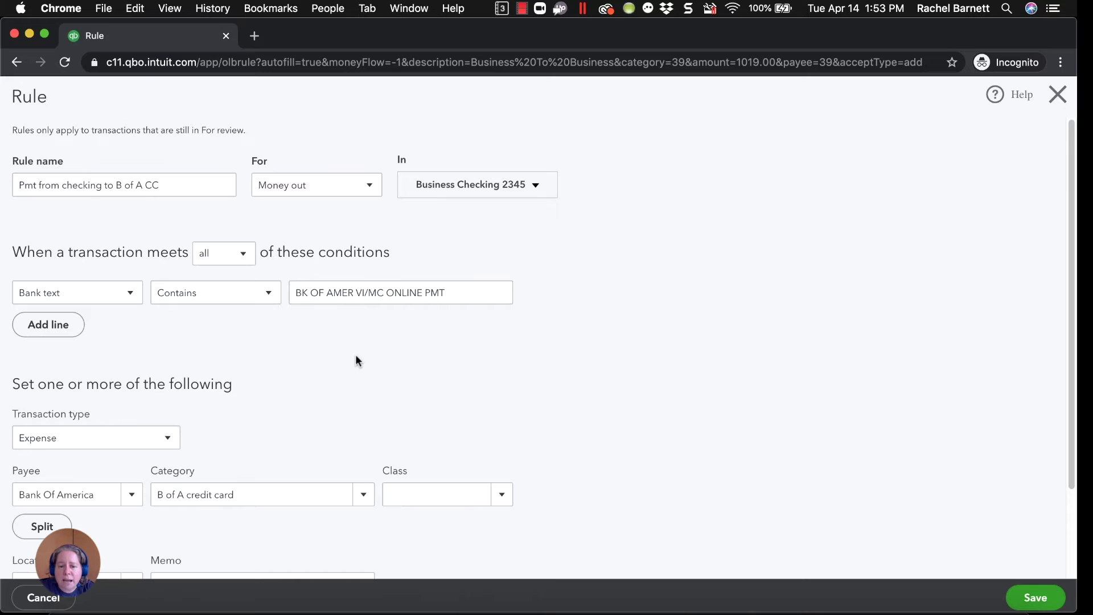
pyautogui.scroll(-2, 207, 405)
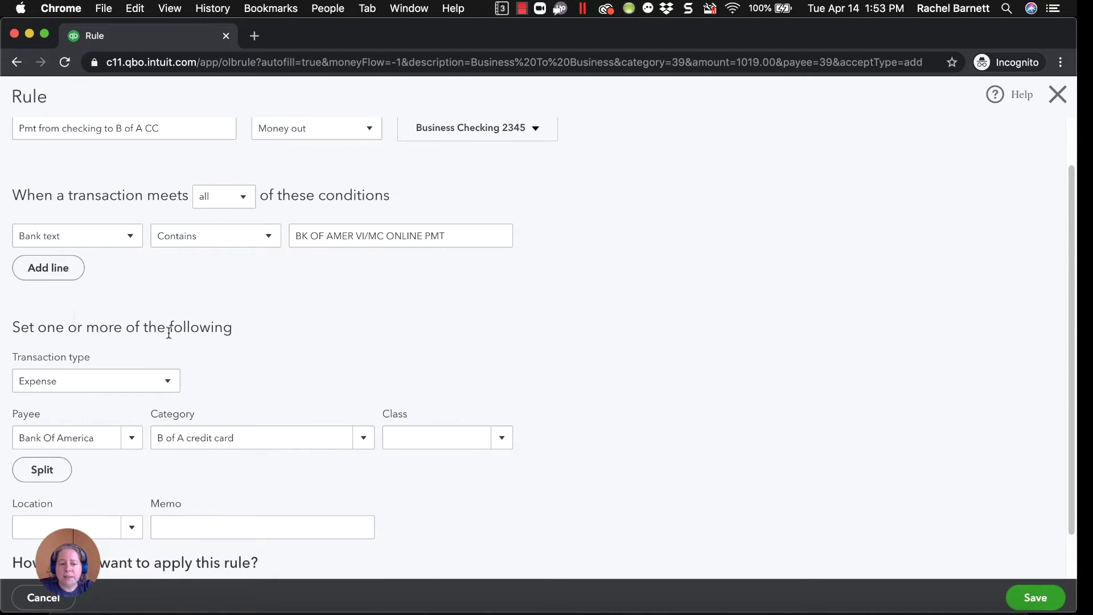
# Step: Set the rule's transaction type to Transfer, keeping Money out as the direction
pyautogui.click(136, 385)
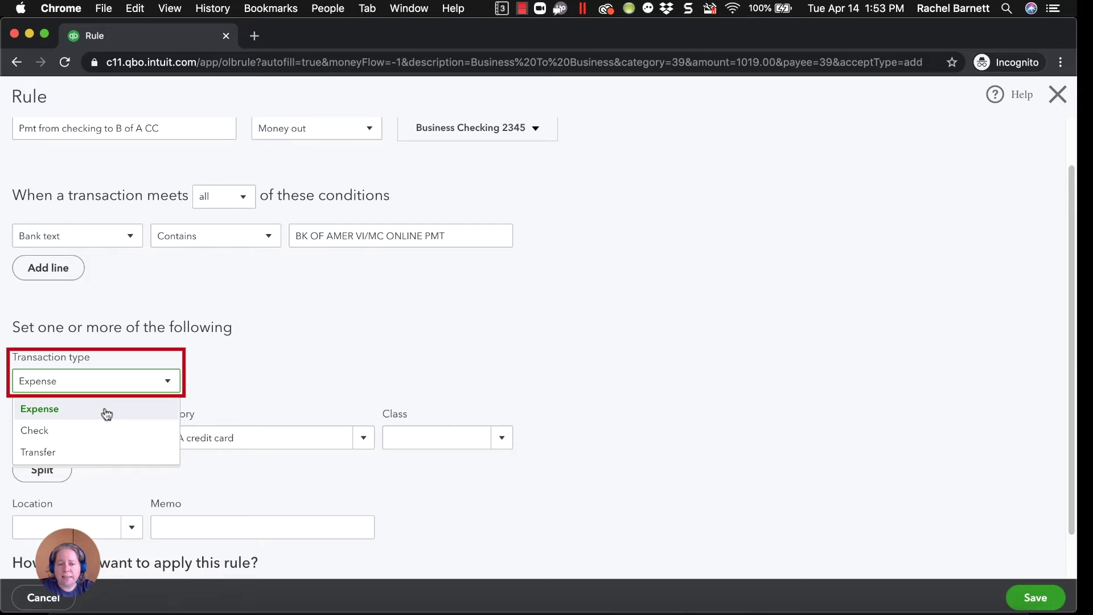
pyautogui.click(66, 452)
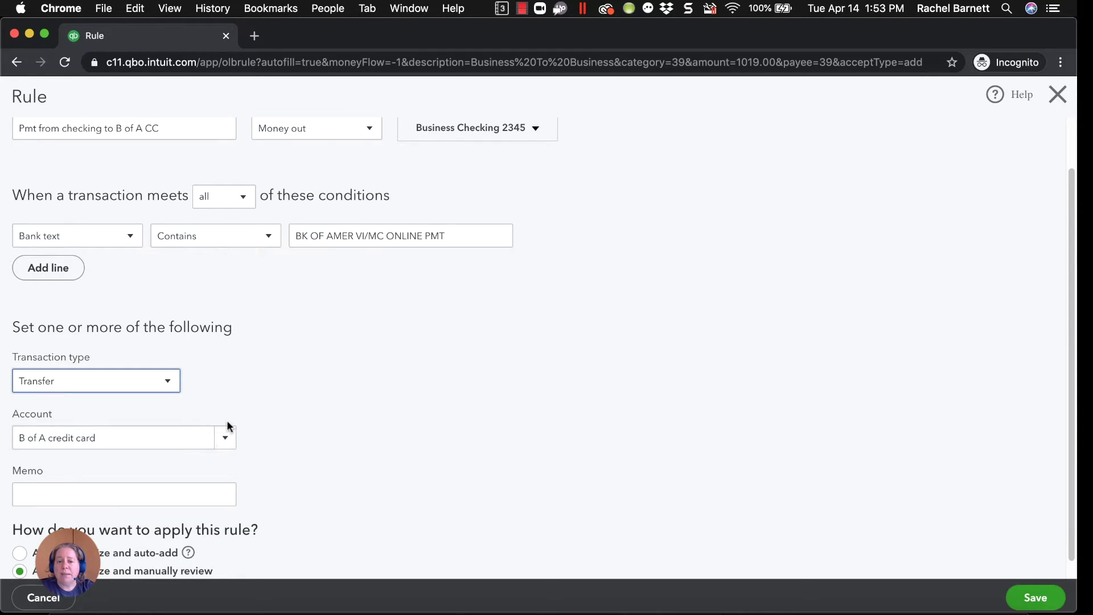
pyautogui.scroll(-1, 238, 423)
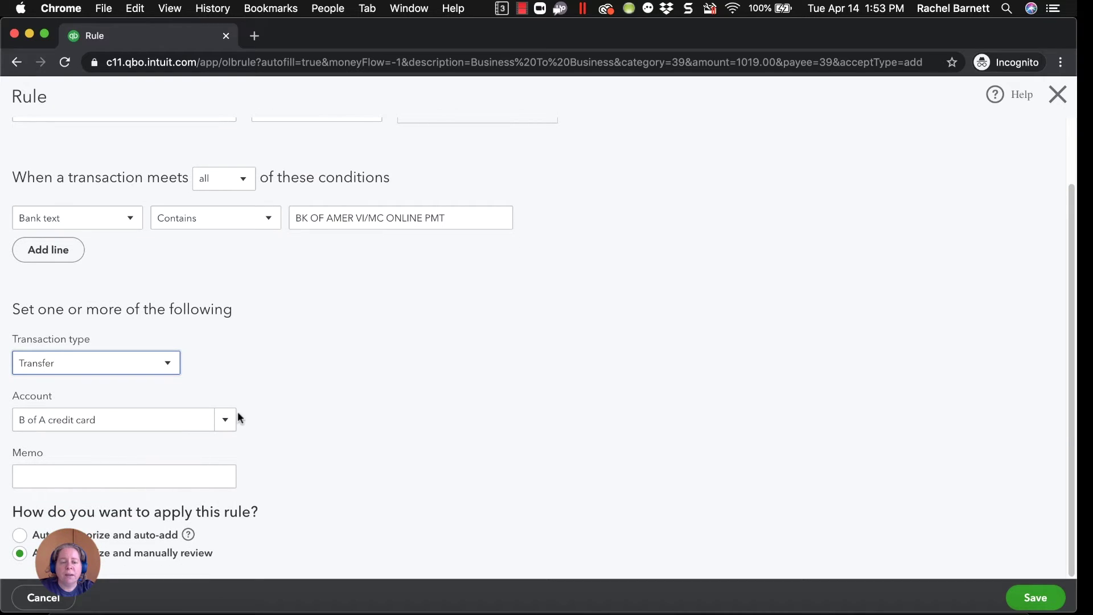
pyautogui.scroll(3, 273, 398)
pyautogui.click(300, 187)
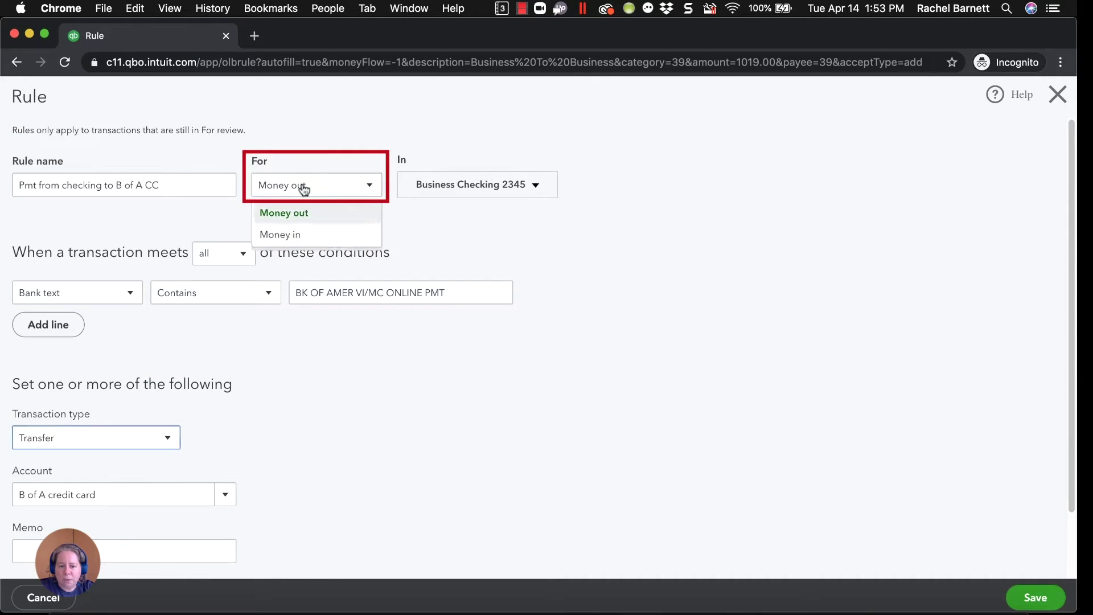
pyautogui.click(301, 187)
pyautogui.click(442, 186)
pyautogui.click(442, 187)
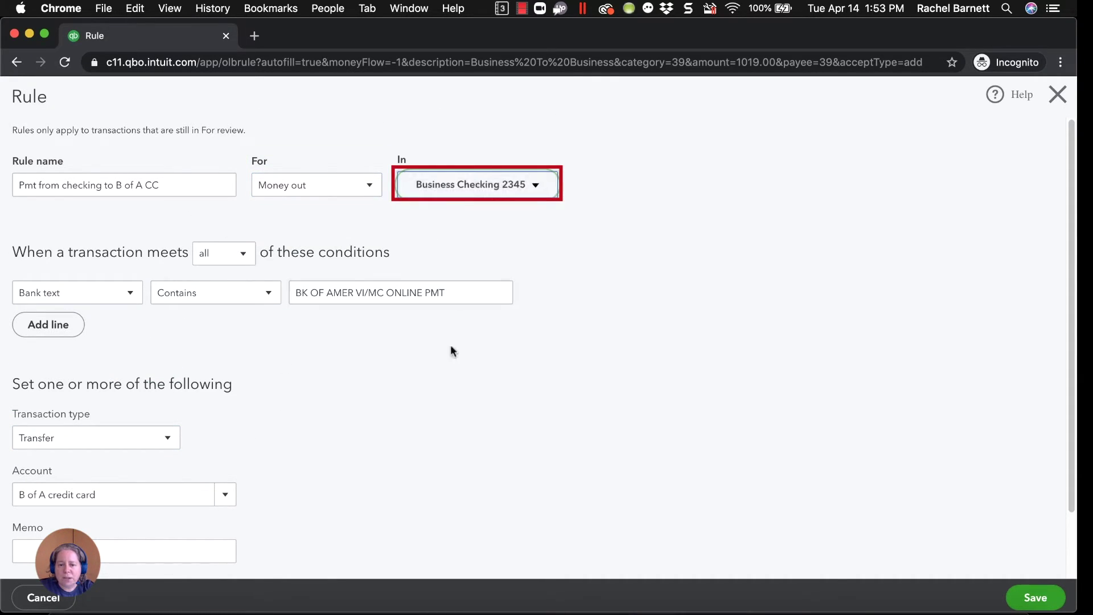
pyautogui.scroll(-2, 451, 353)
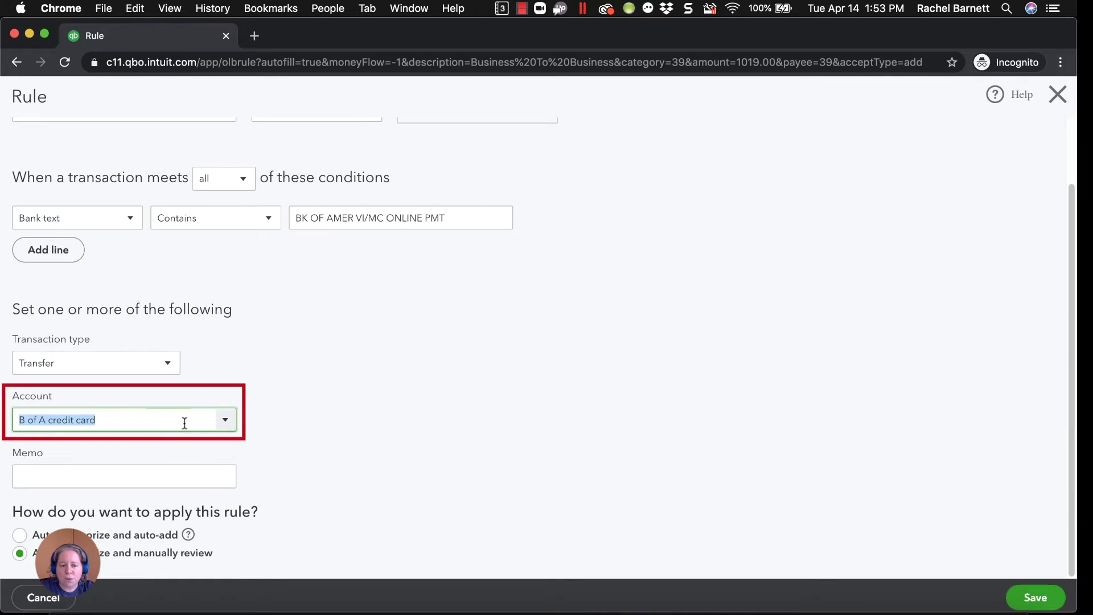
# Step: Make the transfer account B of A credit card with memo 'Created from rules'
pyautogui.click(234, 422)
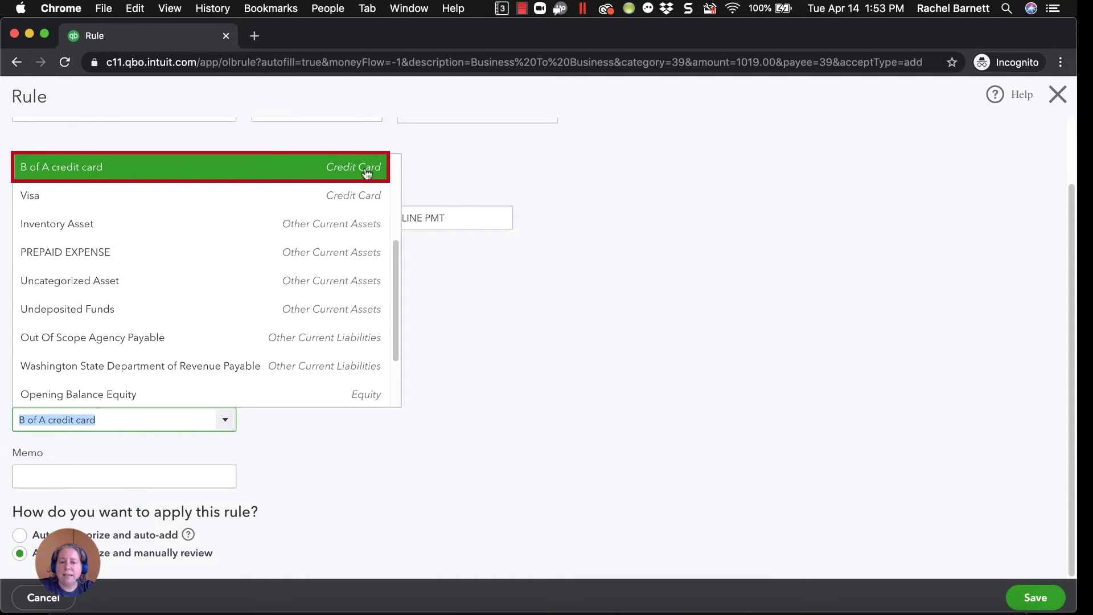
pyautogui.click(494, 364)
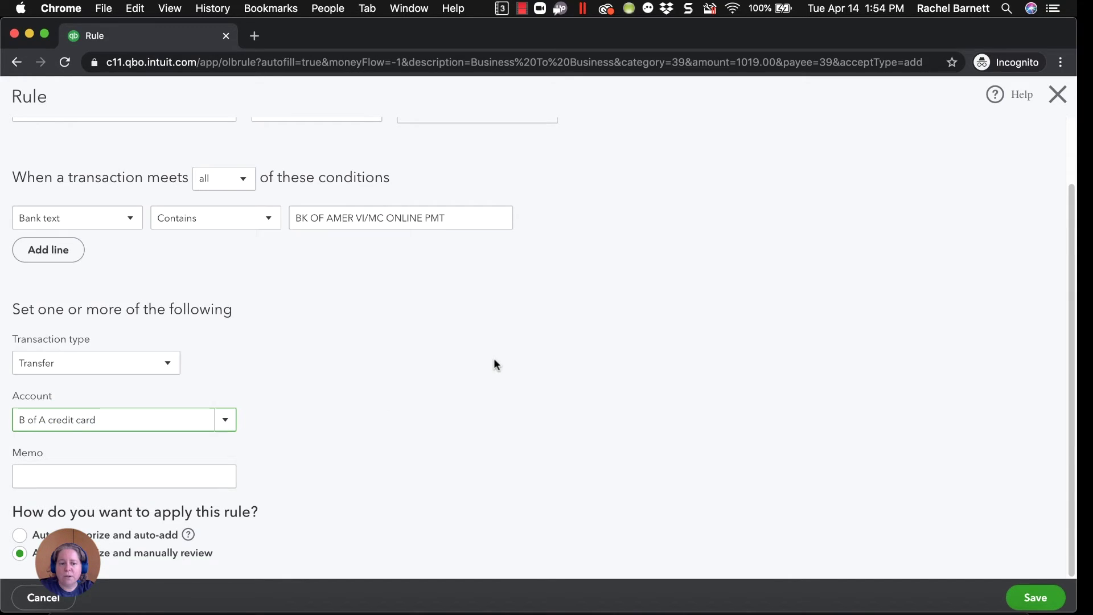
pyautogui.click(161, 487)
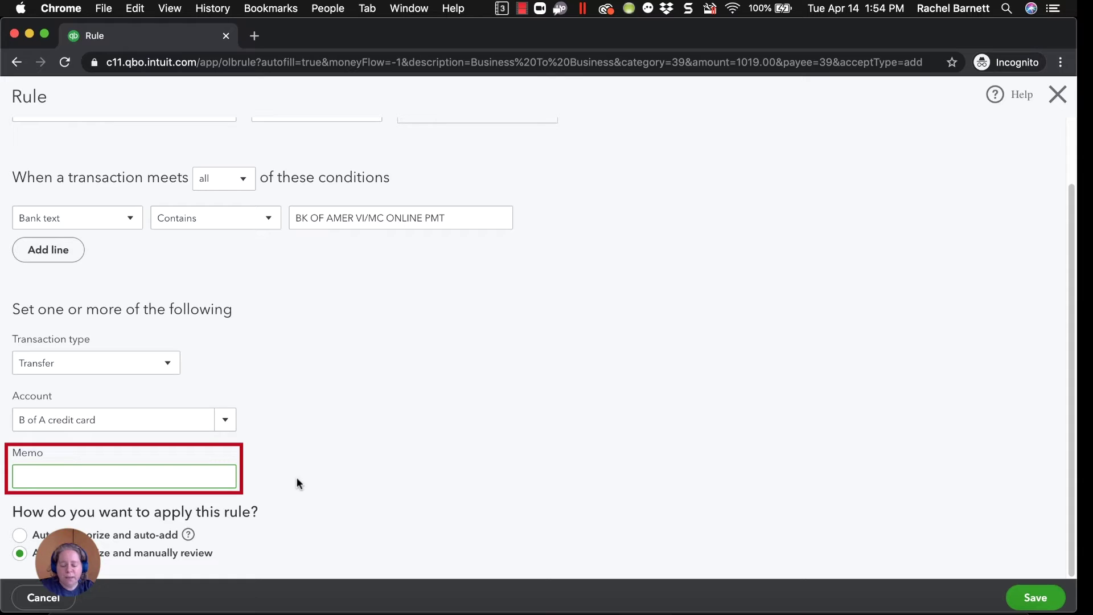
pyautogui.write('Crea')
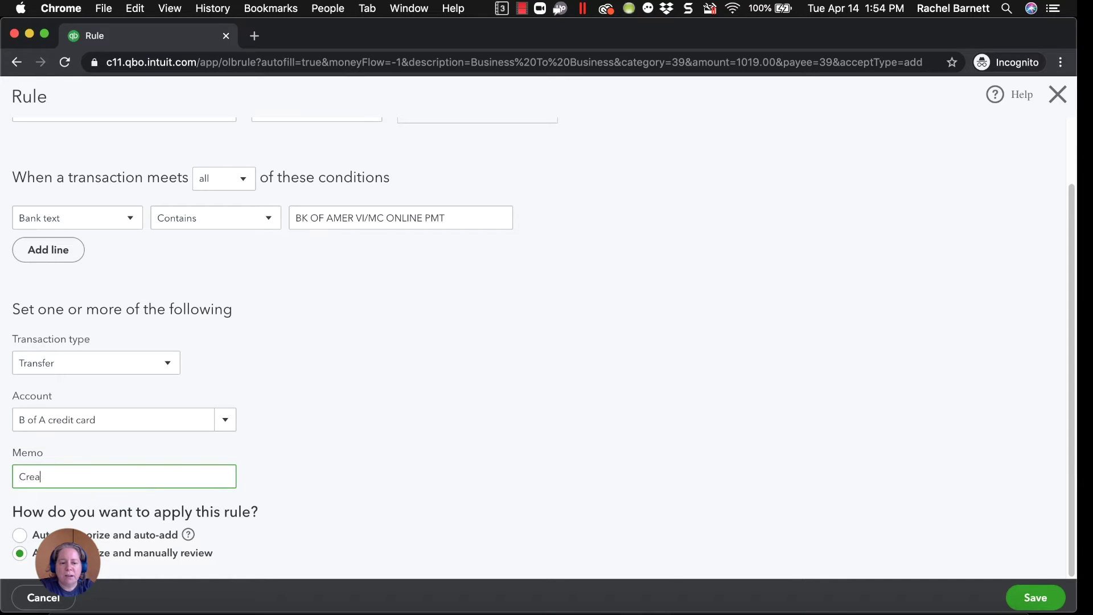
pyautogui.write('ted from rules')
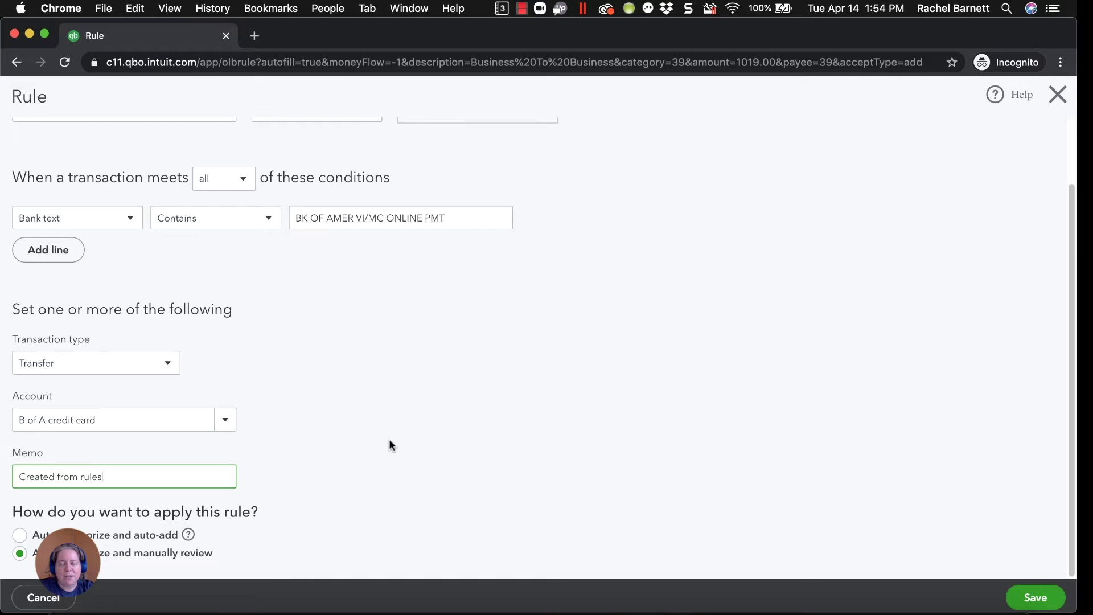
pyautogui.moveTo(115, 476); pyautogui.dragTo(17, 477)
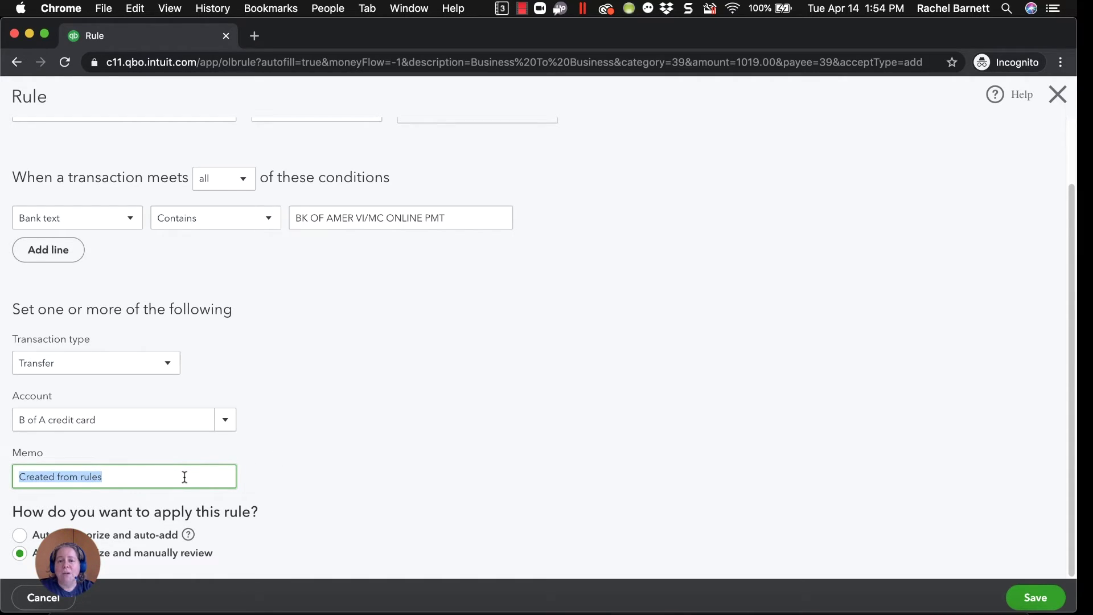
pyautogui.click(378, 443)
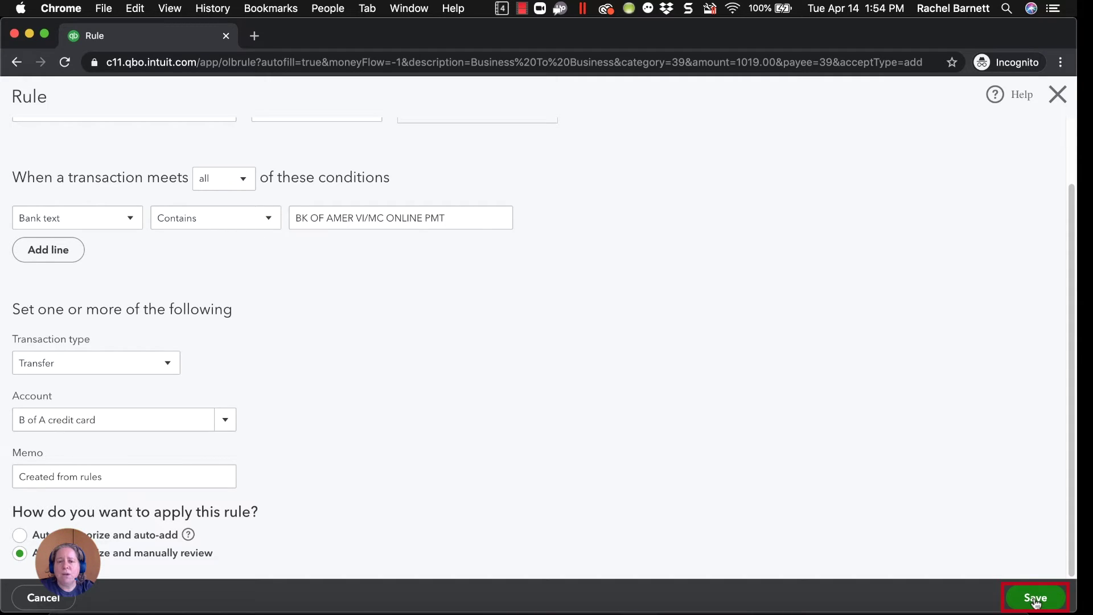
# Step: Save the bank rule and review the $1,019.00 Business To Business payment's transfer details
pyautogui.click(1036, 599)
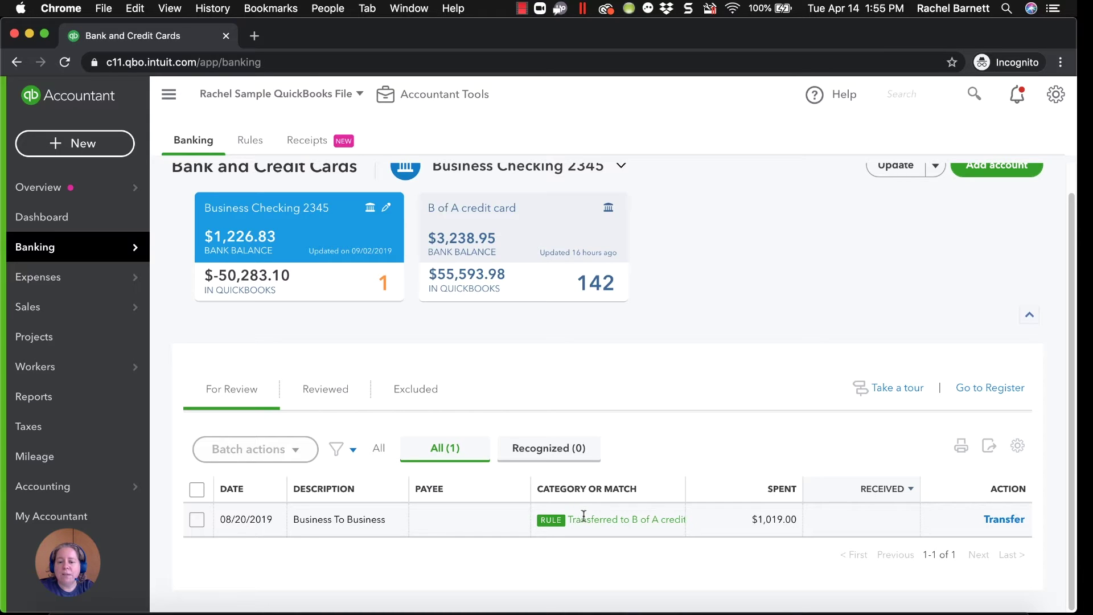
pyautogui.click(638, 520)
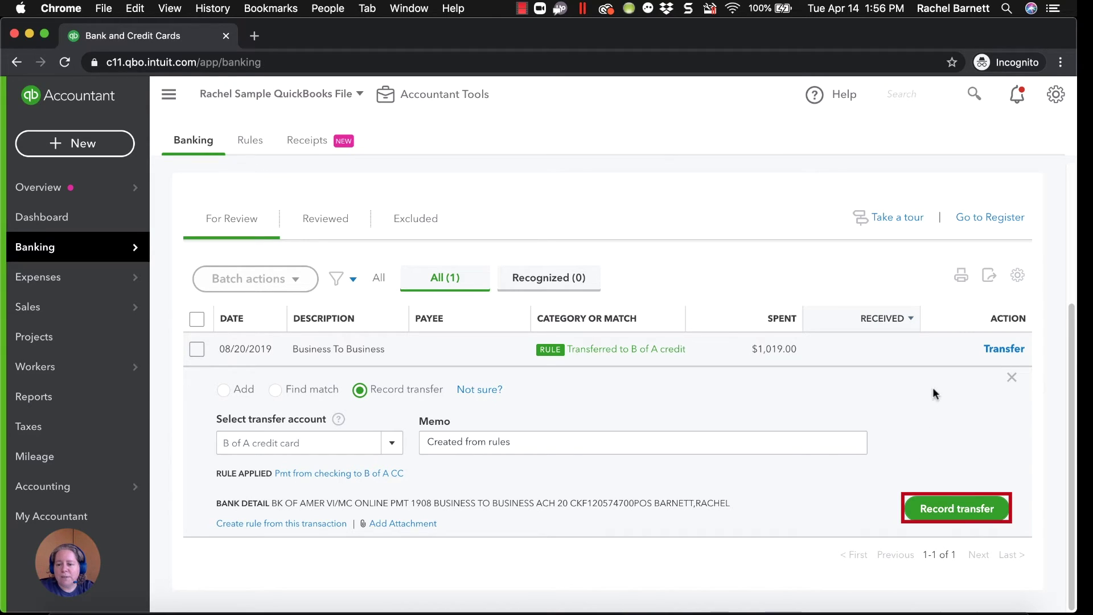
pyautogui.click(1012, 380)
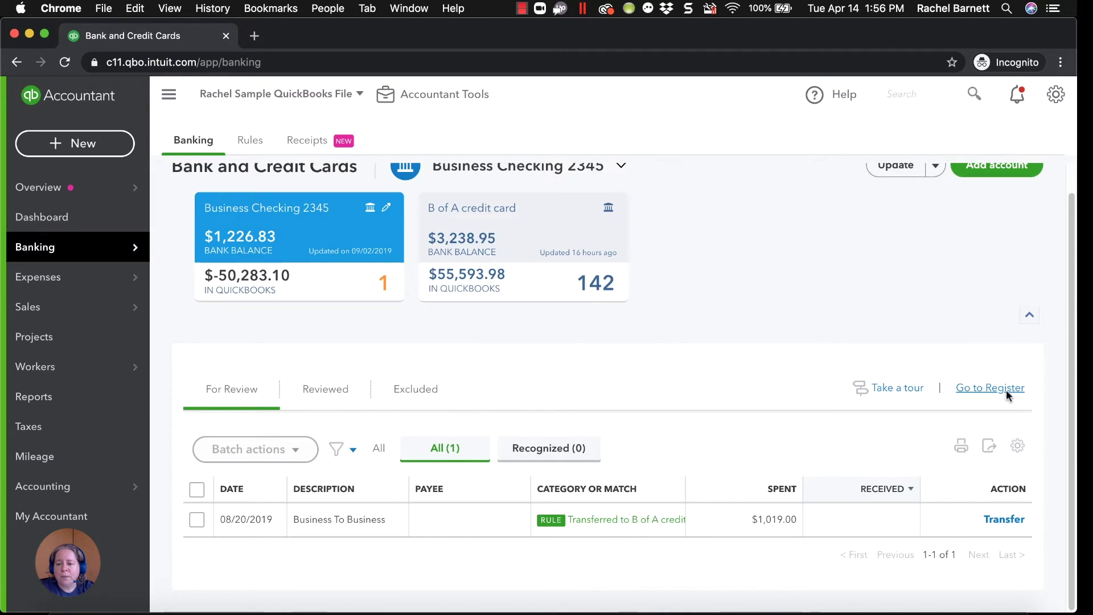
# Step: Transfer the Business To Business payment, then inspect the card's Ba Electronic $1,019.00 payment
pyautogui.click(1006, 521)
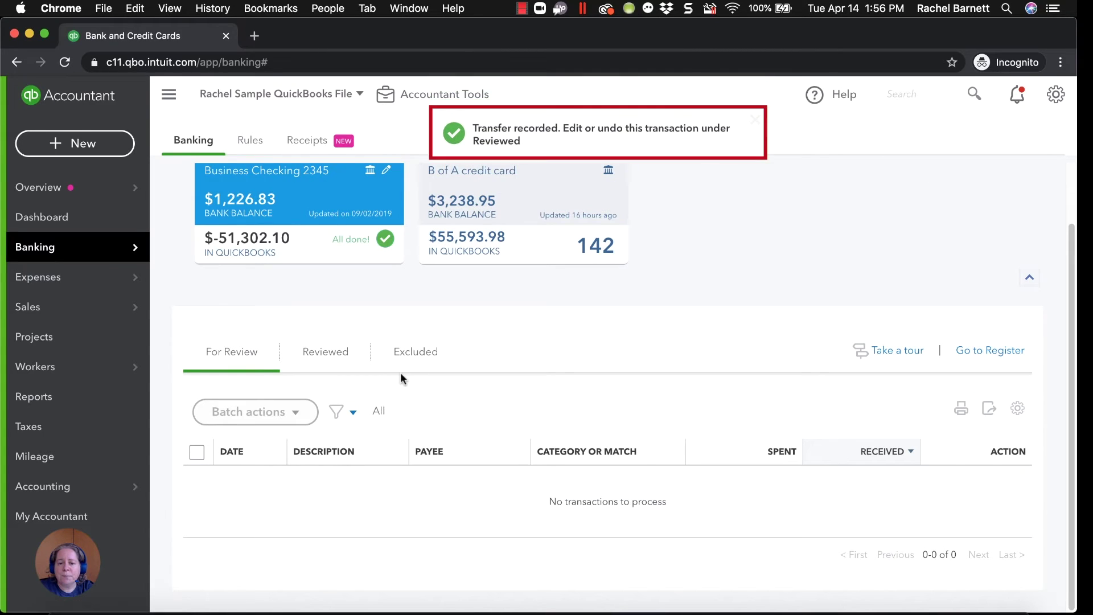
pyautogui.click(481, 240)
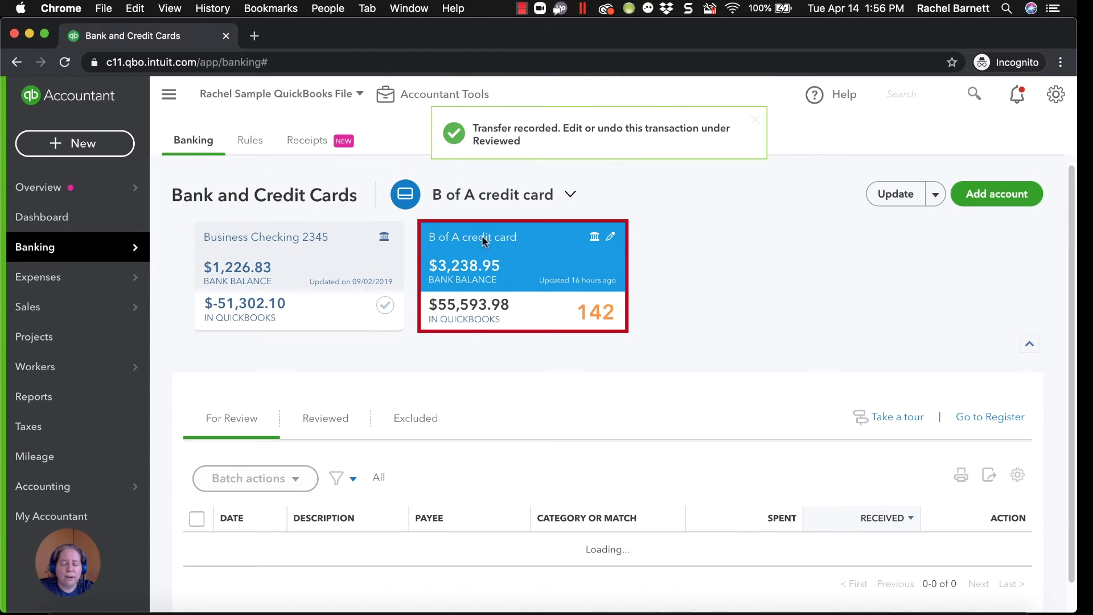
pyautogui.scroll(-2, 538, 450)
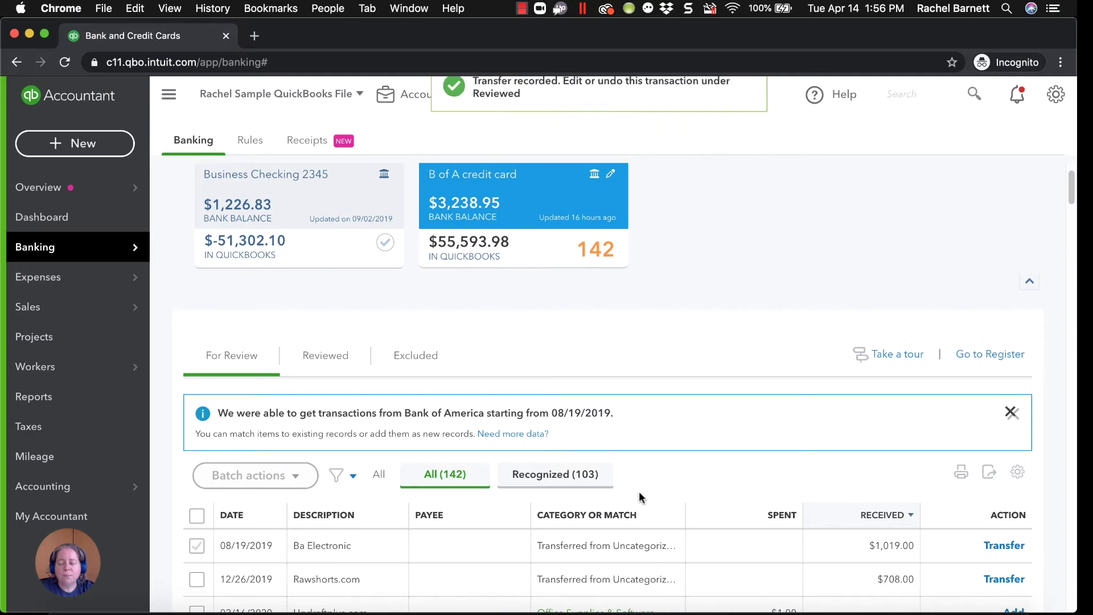
pyautogui.scroll(-2, 655, 514)
pyautogui.click(707, 509)
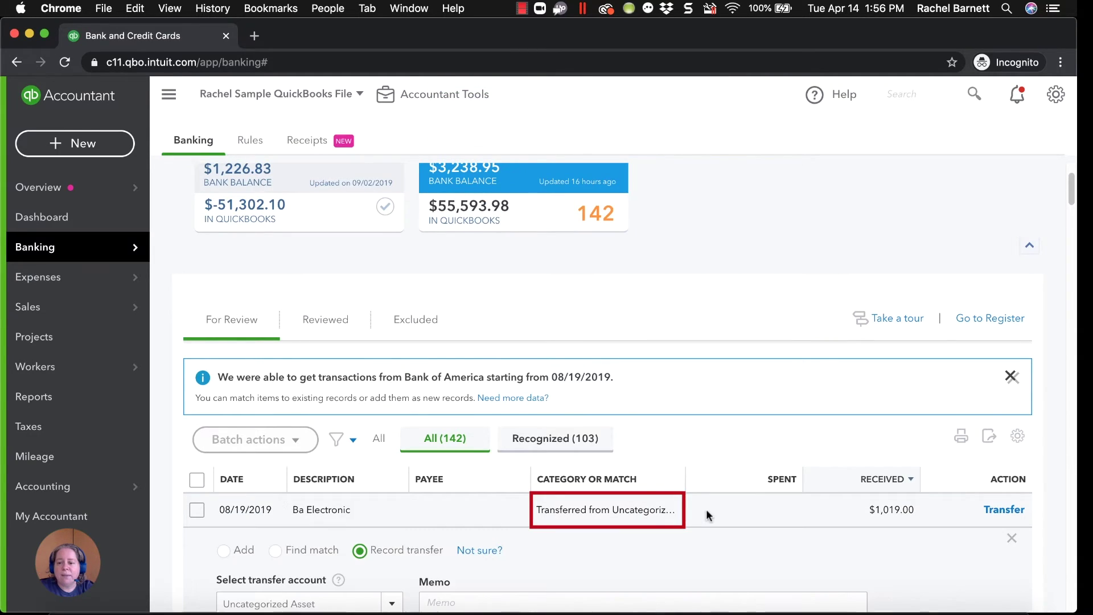
pyautogui.scroll(-2, 693, 504)
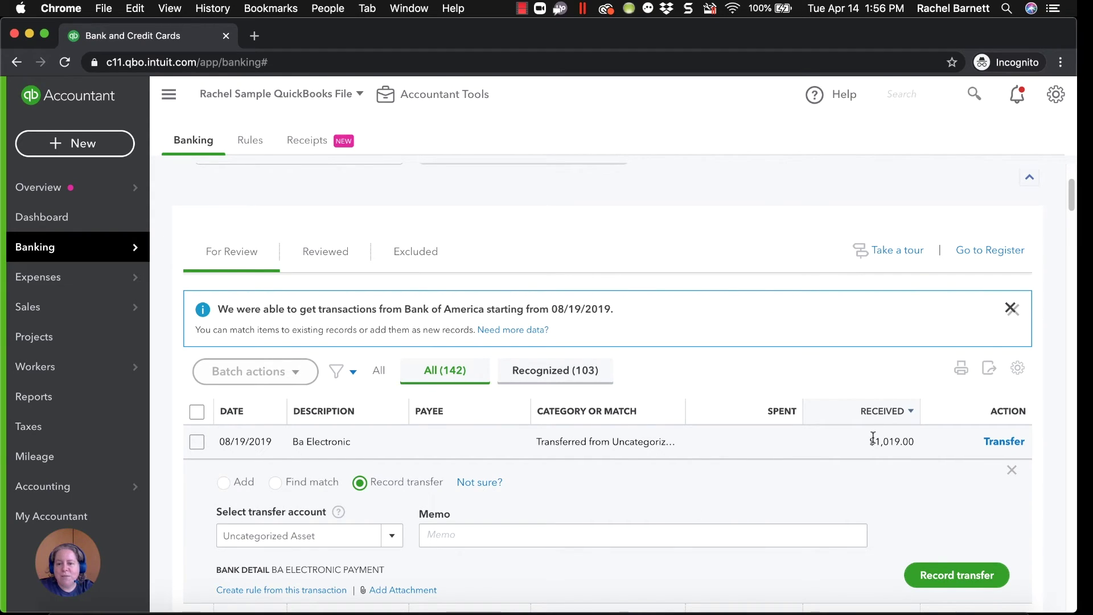
pyautogui.moveTo(876, 442); pyautogui.dragTo(922, 447)
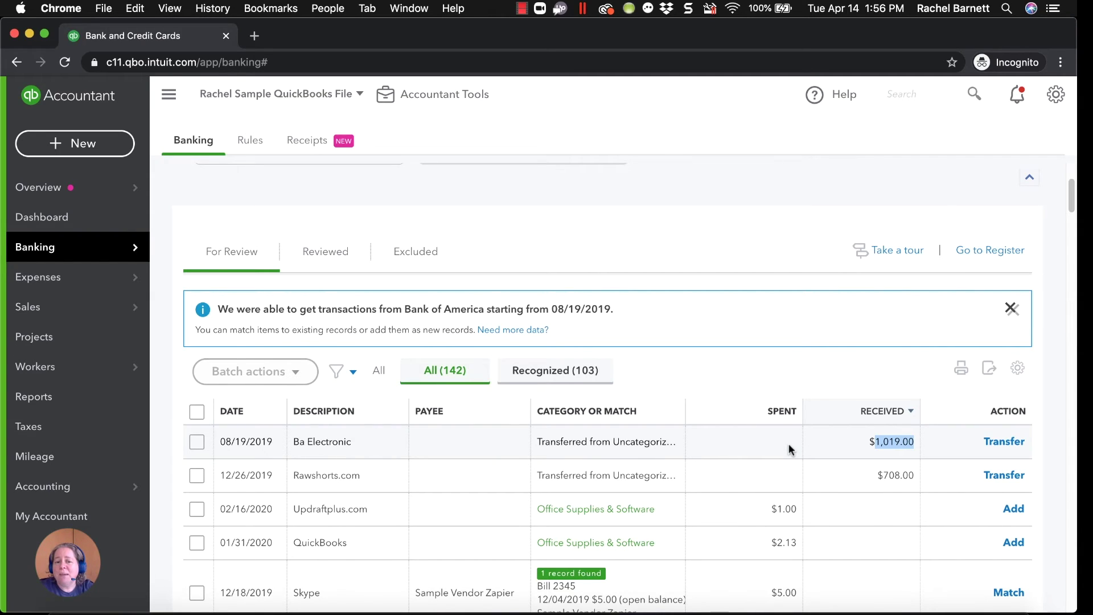
pyautogui.scroll(3, 788, 443)
pyautogui.scroll(2, 845, 367)
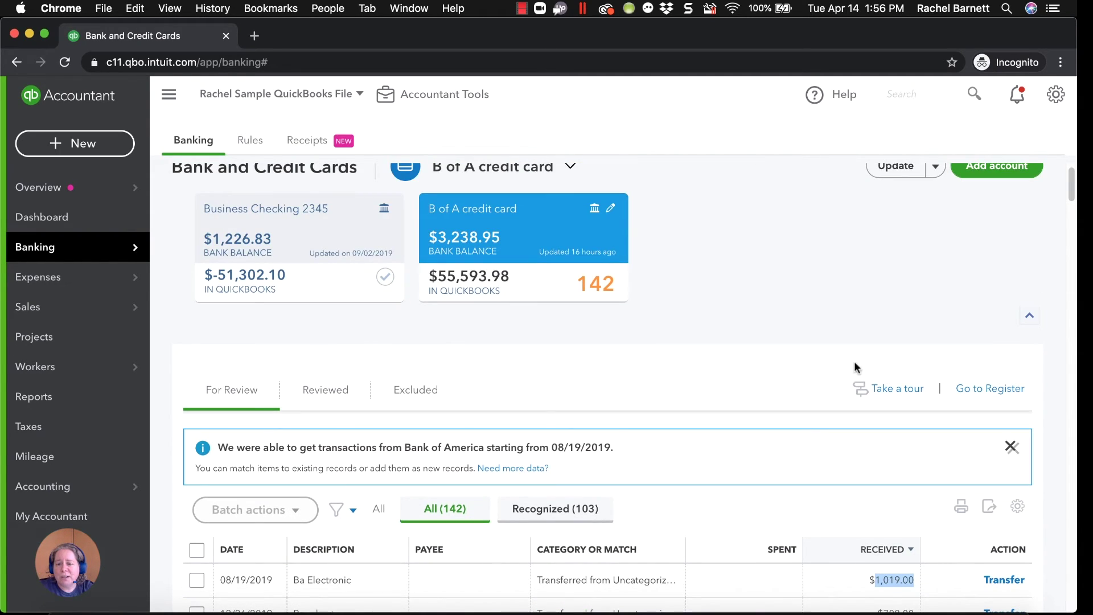
# Step: Filter the B of A credit card register from 08/15/2019 to 08/20/2019
pyautogui.click(975, 391)
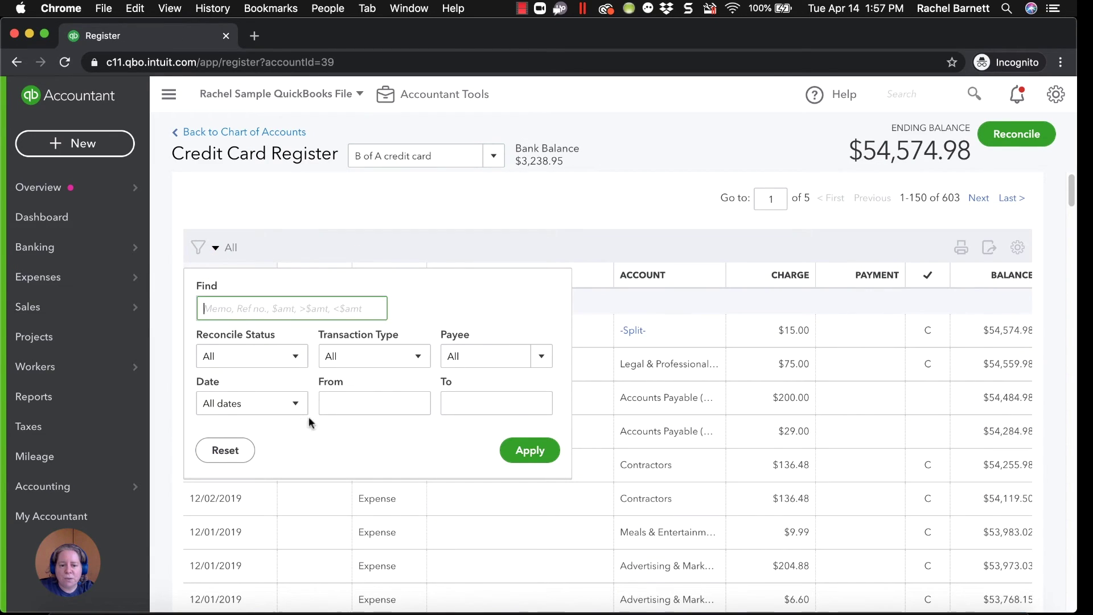
pyautogui.click(336, 404)
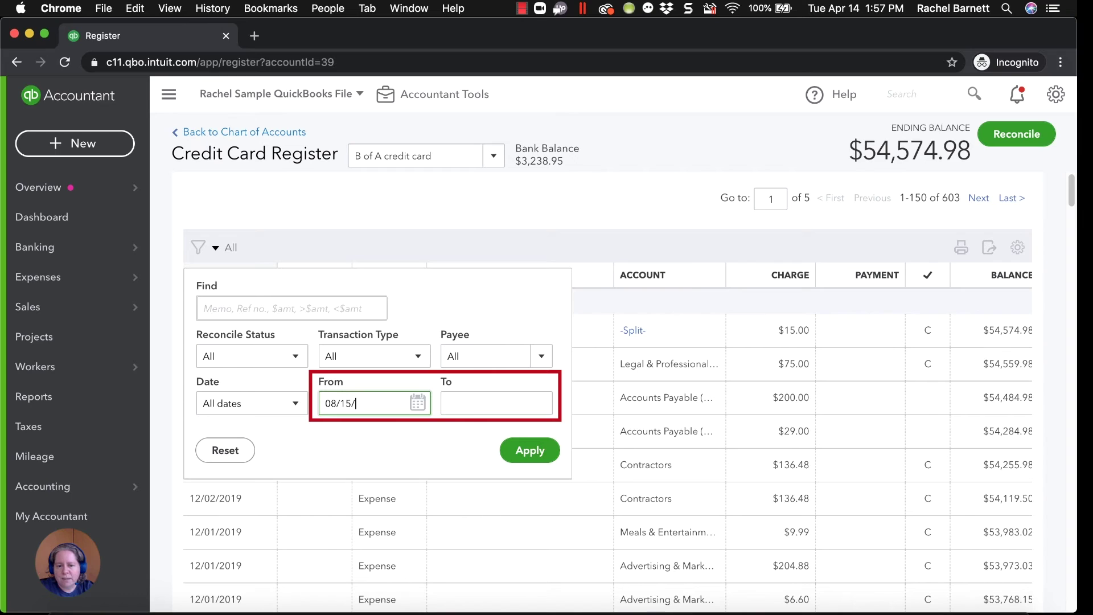
pyautogui.write('08/15/2019')
pyautogui.press('Tab')
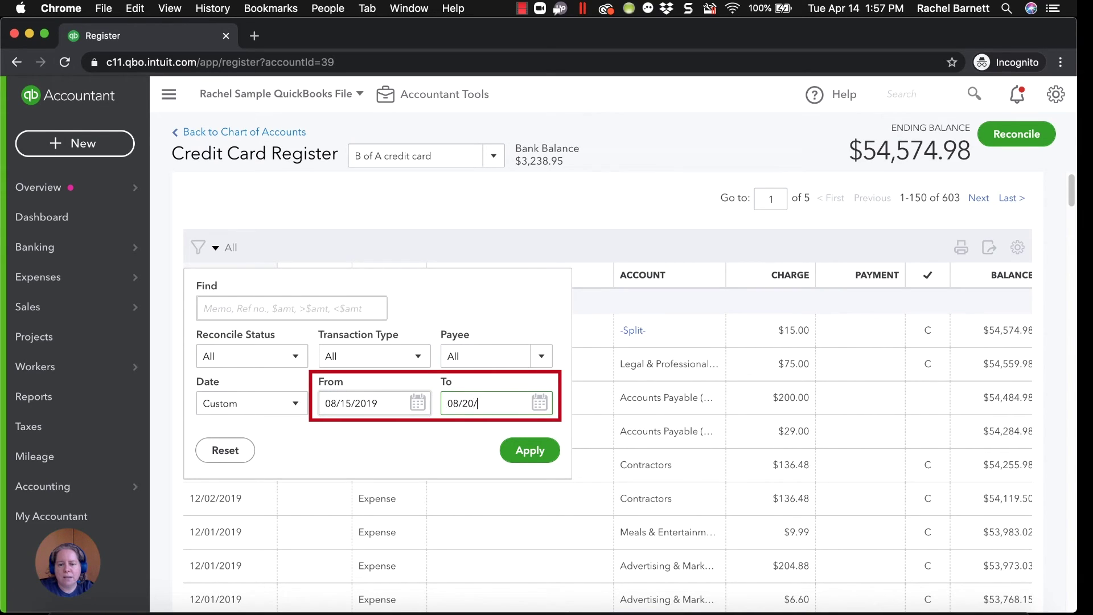
pyautogui.write('08/20/2019')
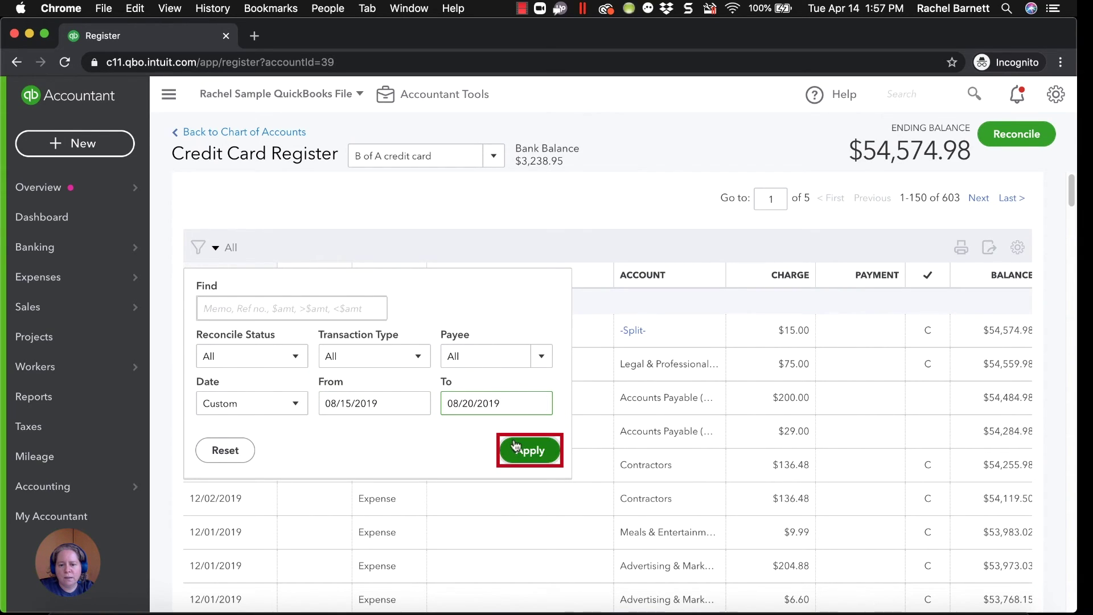
pyautogui.click(519, 449)
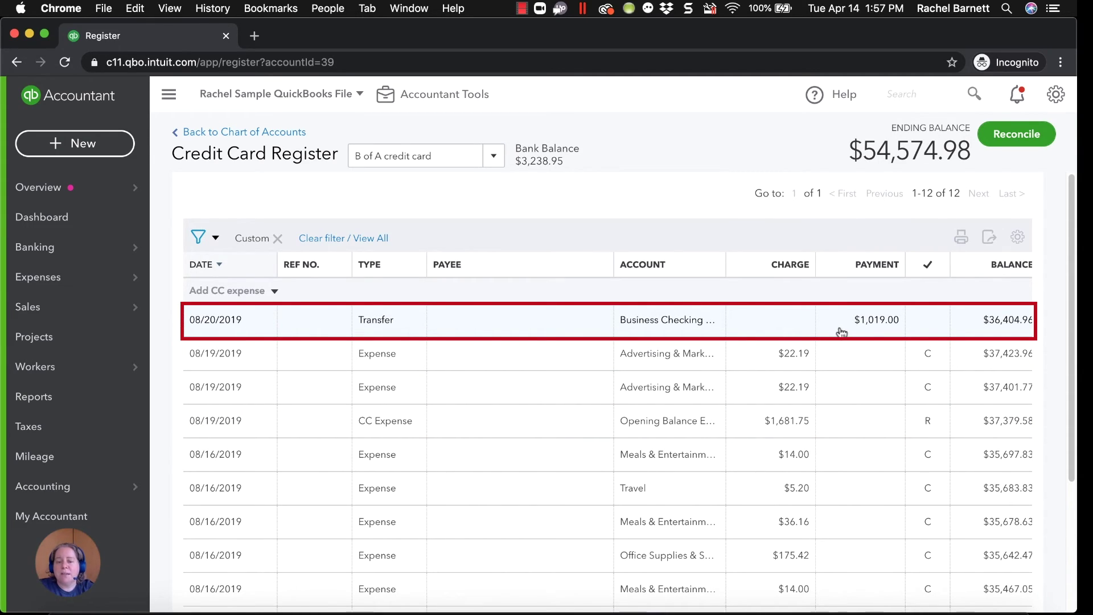
# Step: Record the Ba Electronic $1,019.00 payment as a transfer from Business Checking 2345
pyautogui.click(55, 251)
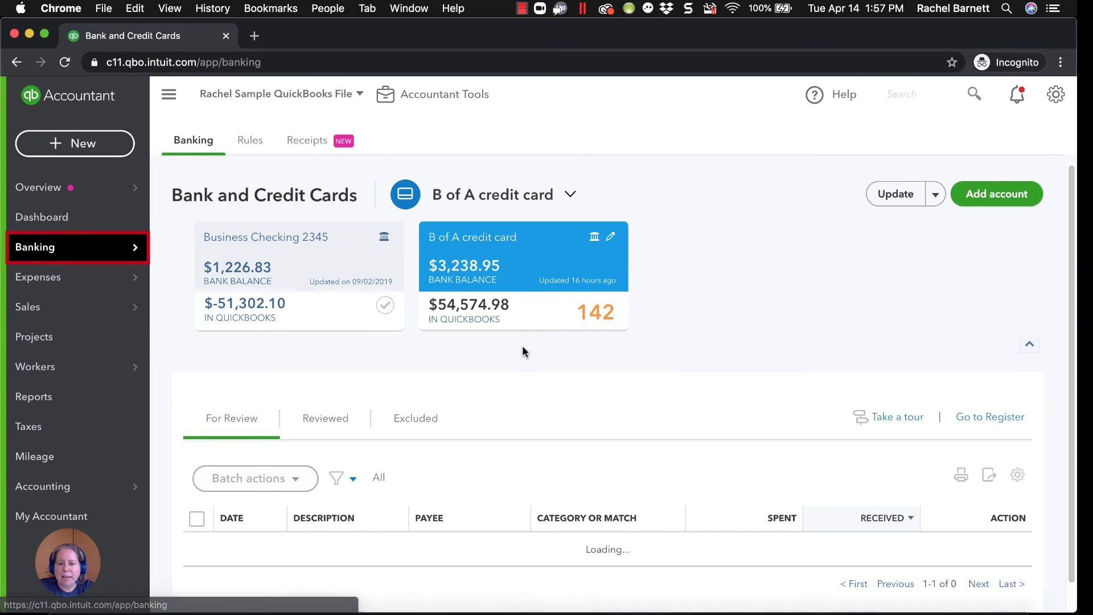
pyautogui.scroll(-3, 576, 439)
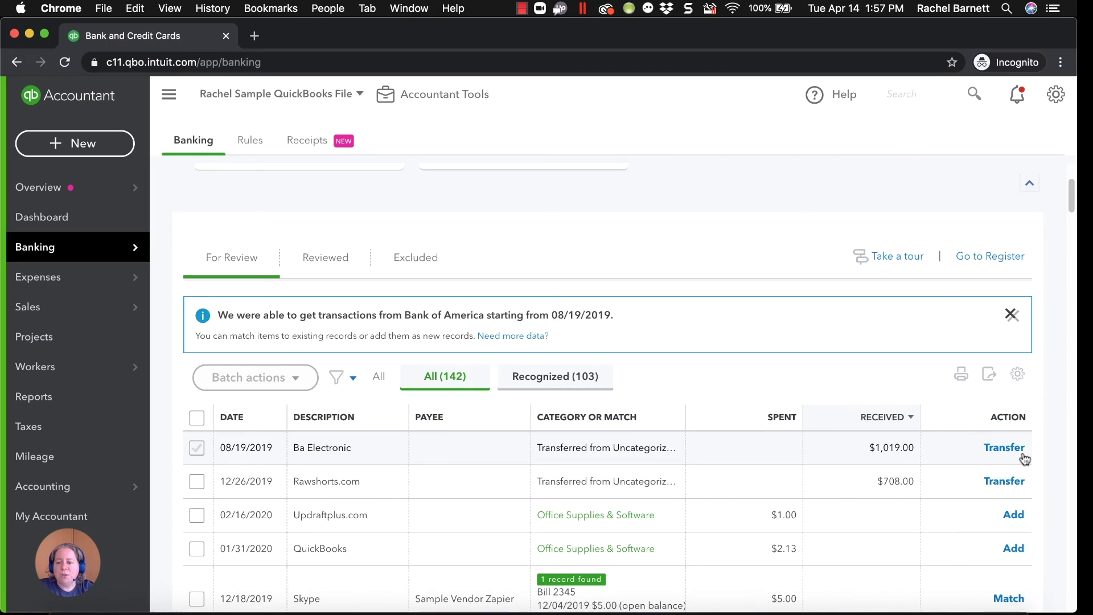
pyautogui.click(621, 452)
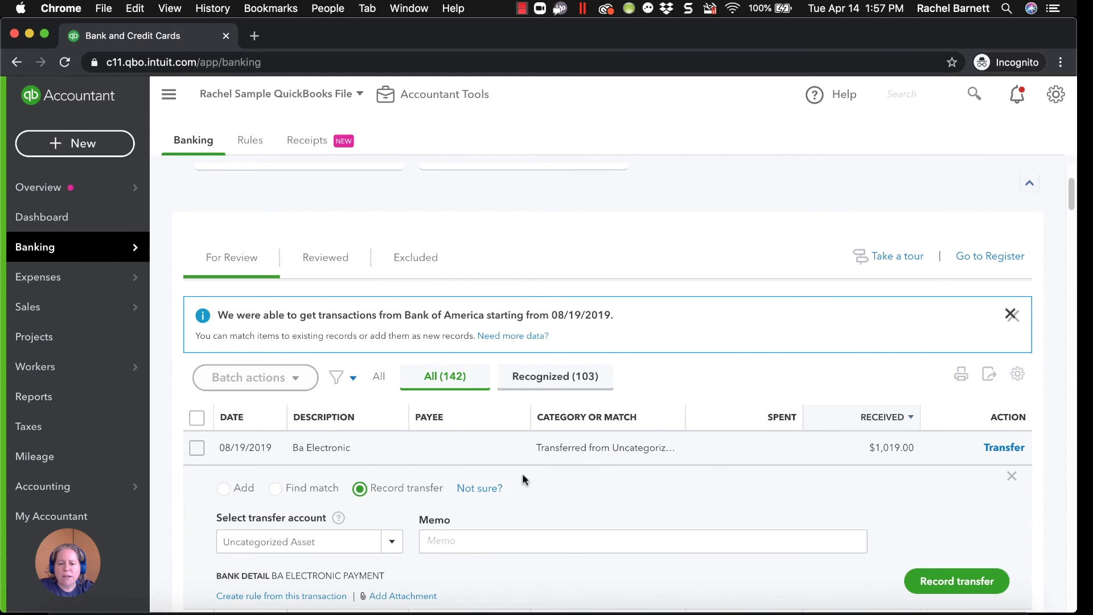
pyautogui.click(299, 542)
pyautogui.write('check')
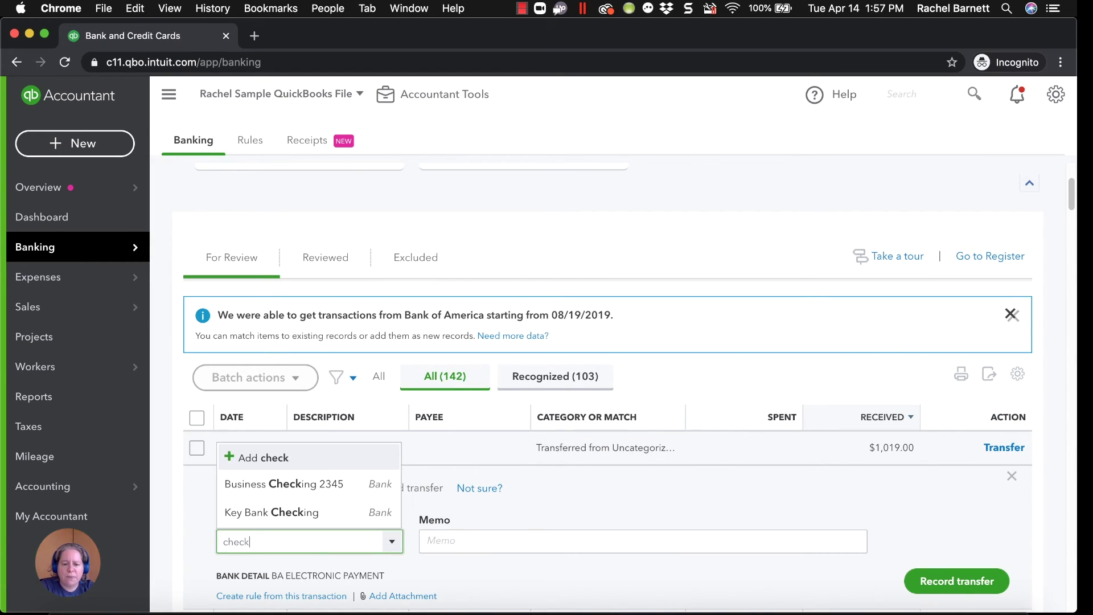
pyautogui.click(305, 485)
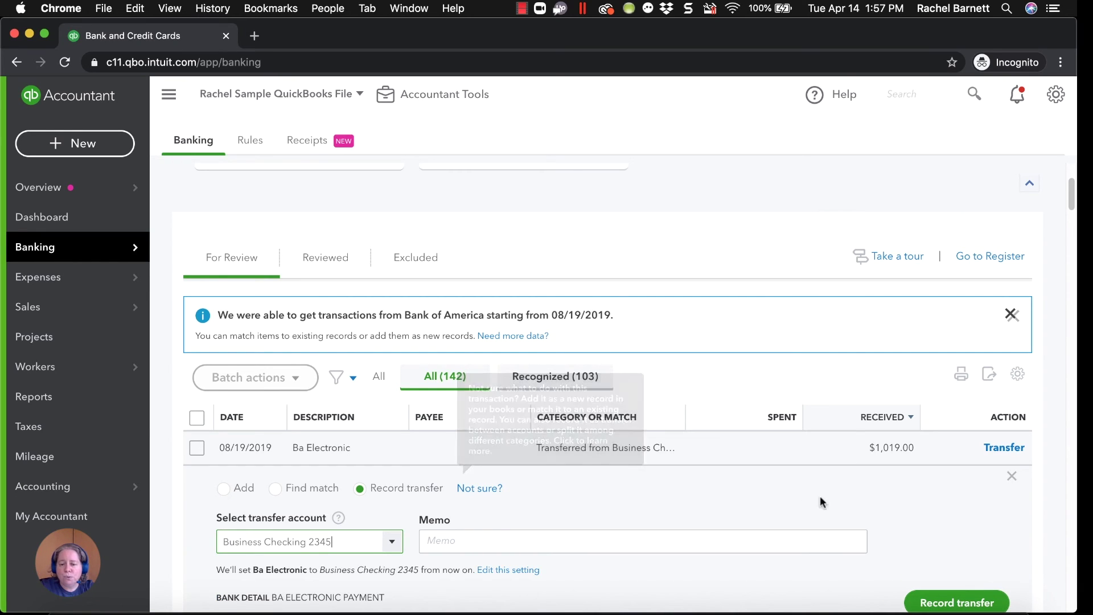
pyautogui.scroll(-1, 971, 529)
pyautogui.click(955, 562)
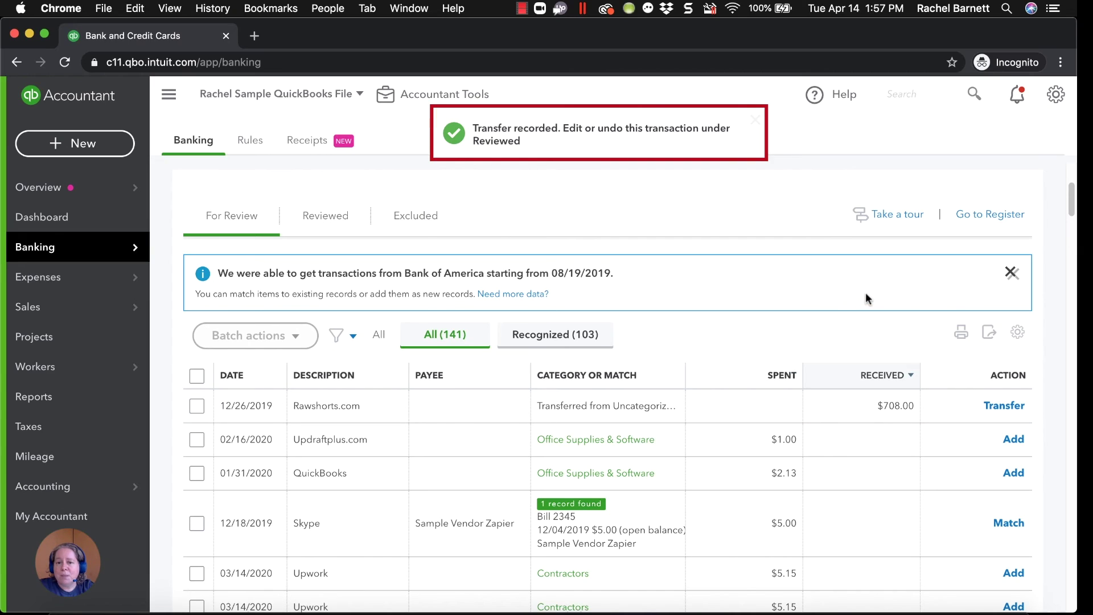
pyautogui.click(991, 215)
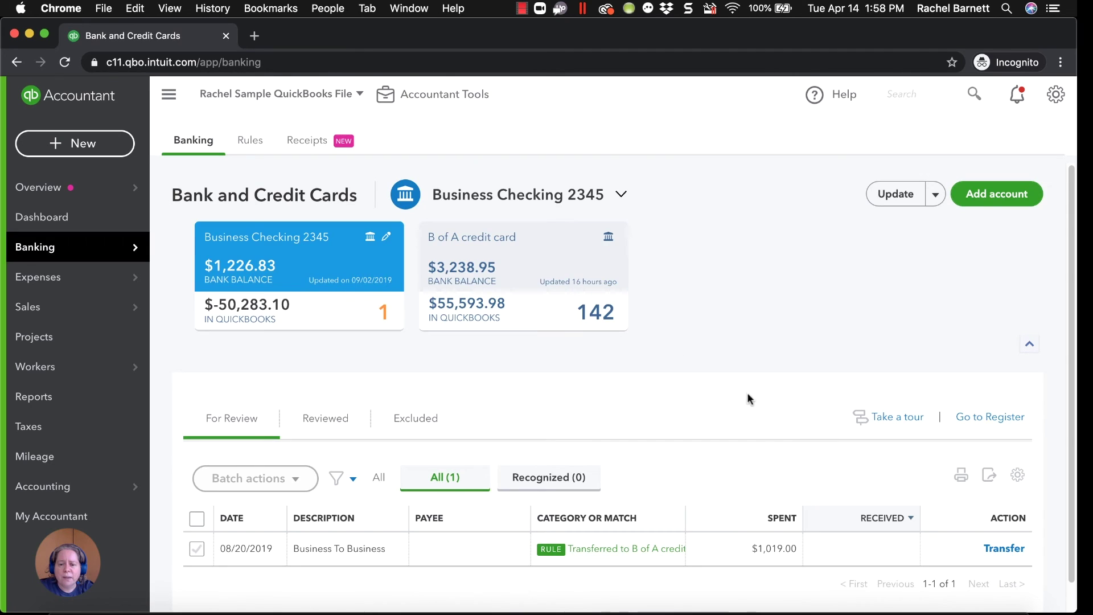
# Step: Transfer the $1,019.00 Business To Business checking payment, then expand the card's Ba Electronic row
pyautogui.scroll(-1, 763, 407)
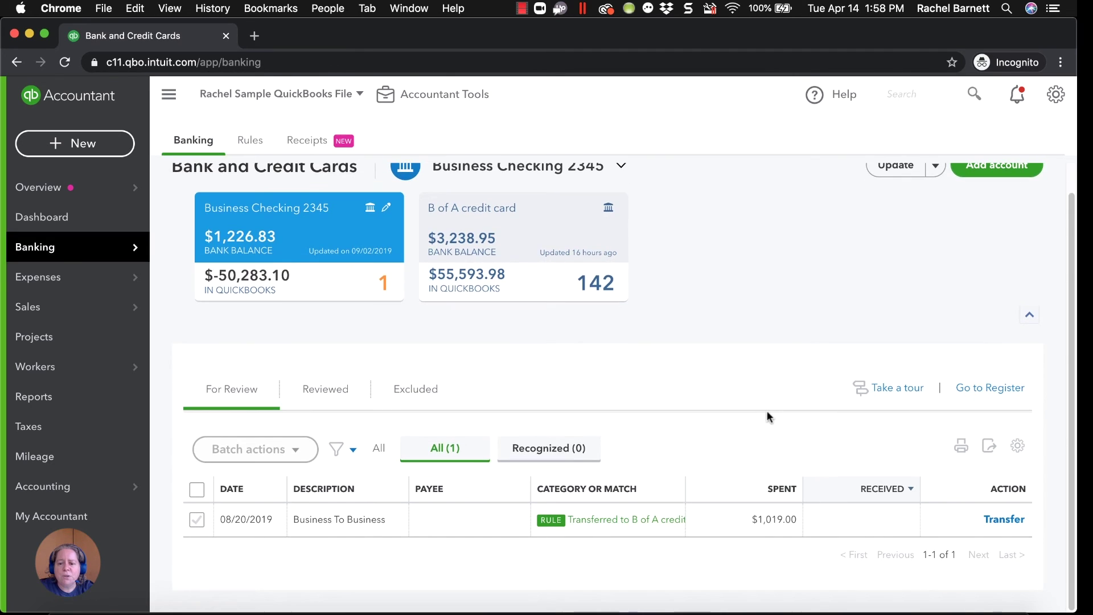
pyautogui.click(997, 520)
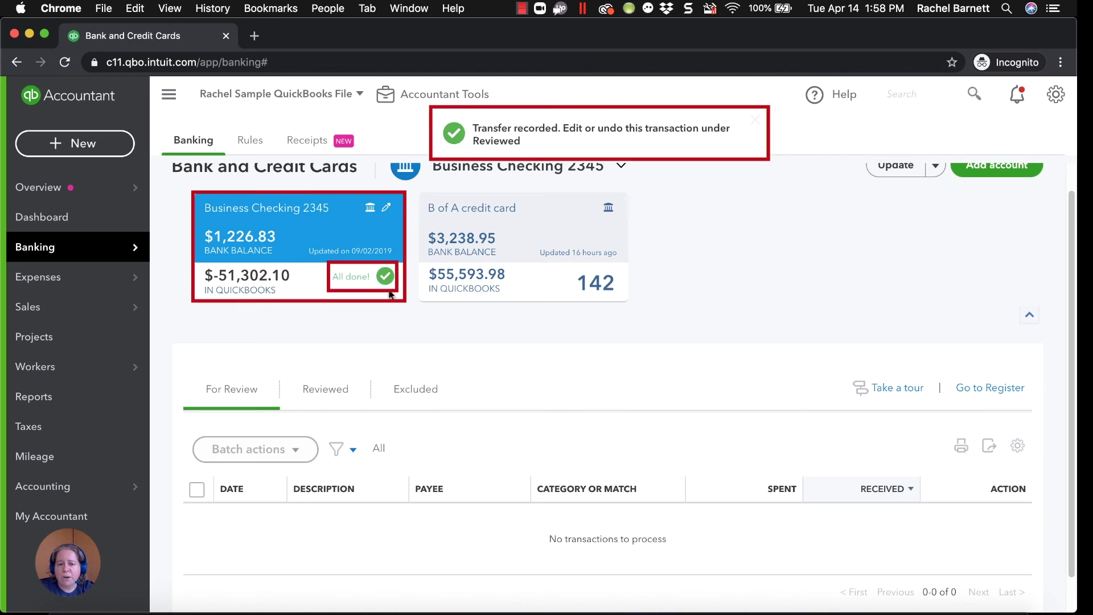
pyautogui.click(561, 276)
pyautogui.scroll(-3, 726, 450)
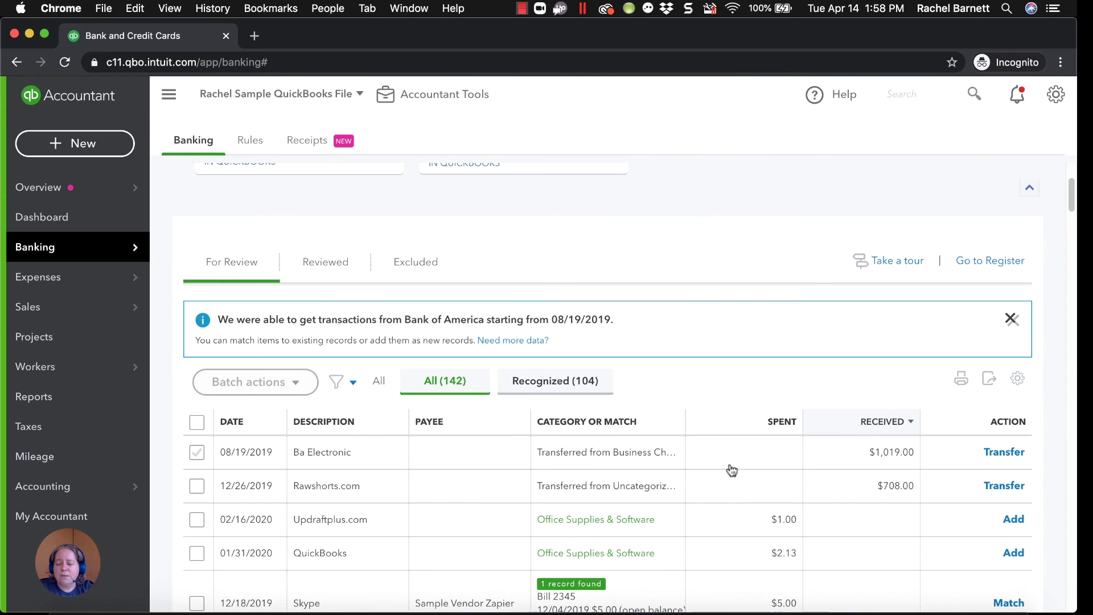
pyautogui.click(680, 450)
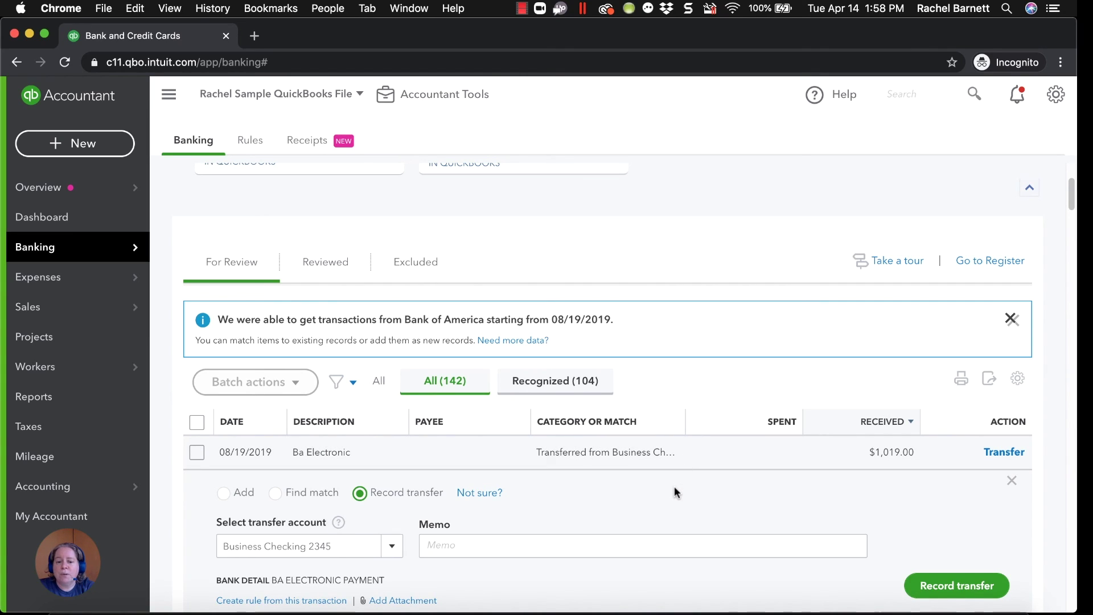
# Step: Match Ba Electronic $1,019.00 to the 08/20/2019 Transfer and verify it in the card register
pyautogui.click(276, 493)
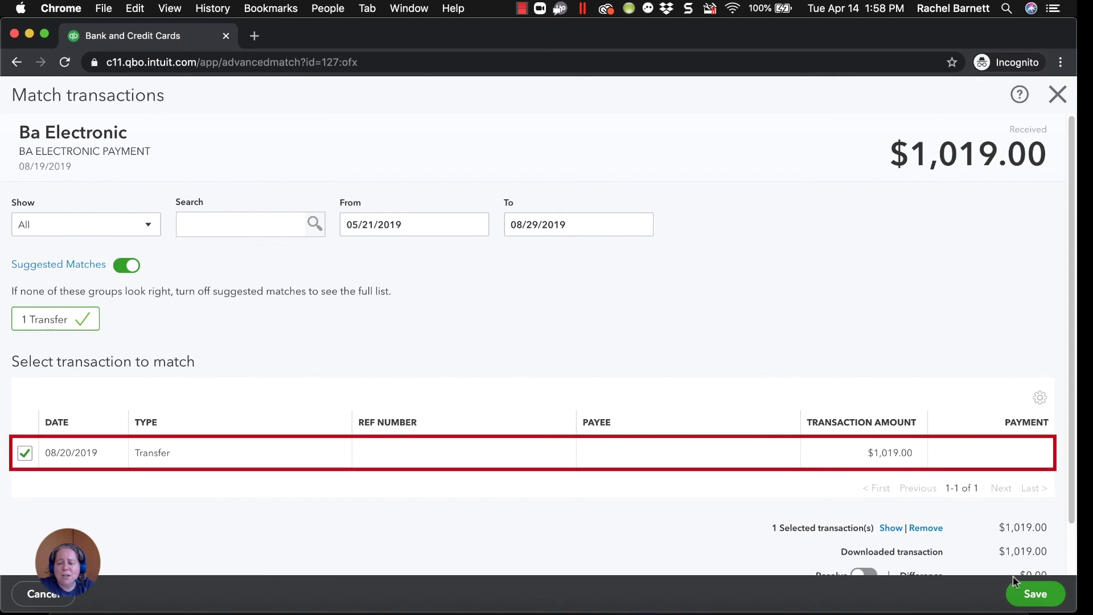
pyautogui.click(1034, 594)
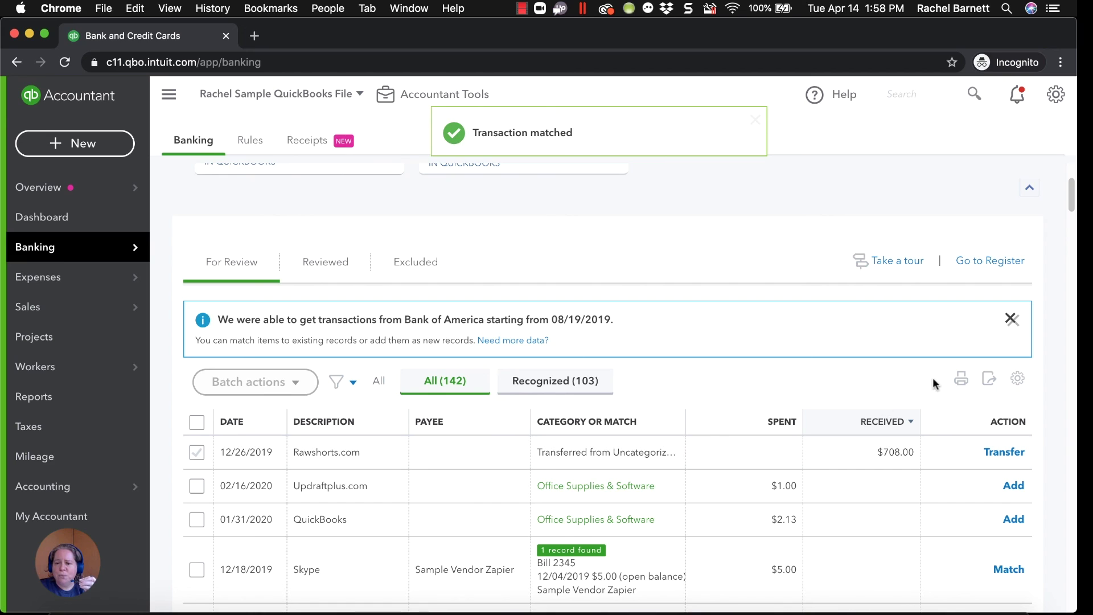
pyautogui.click(977, 264)
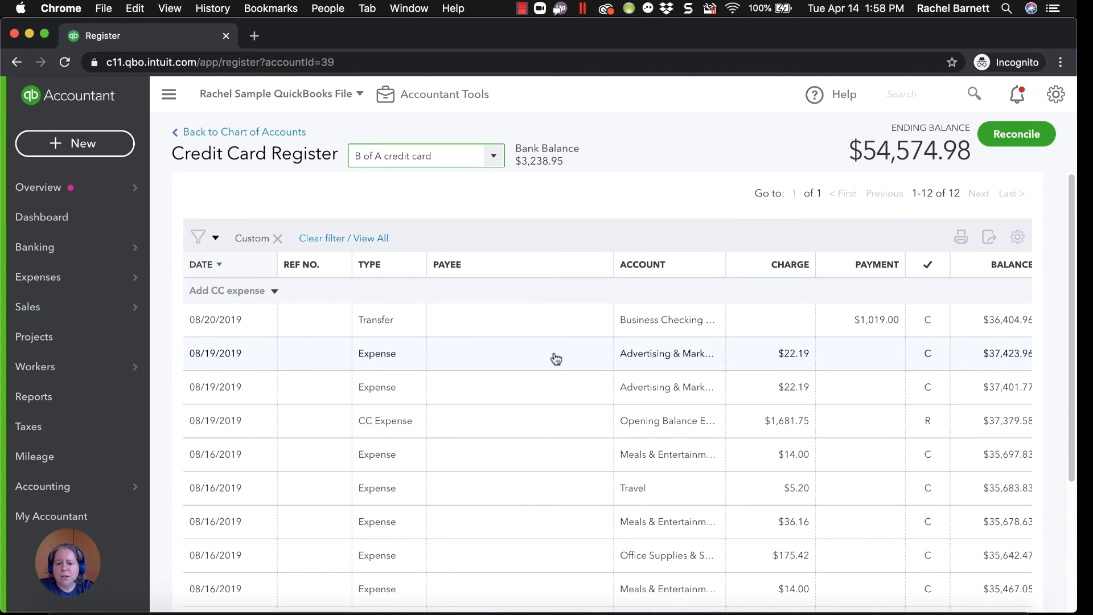